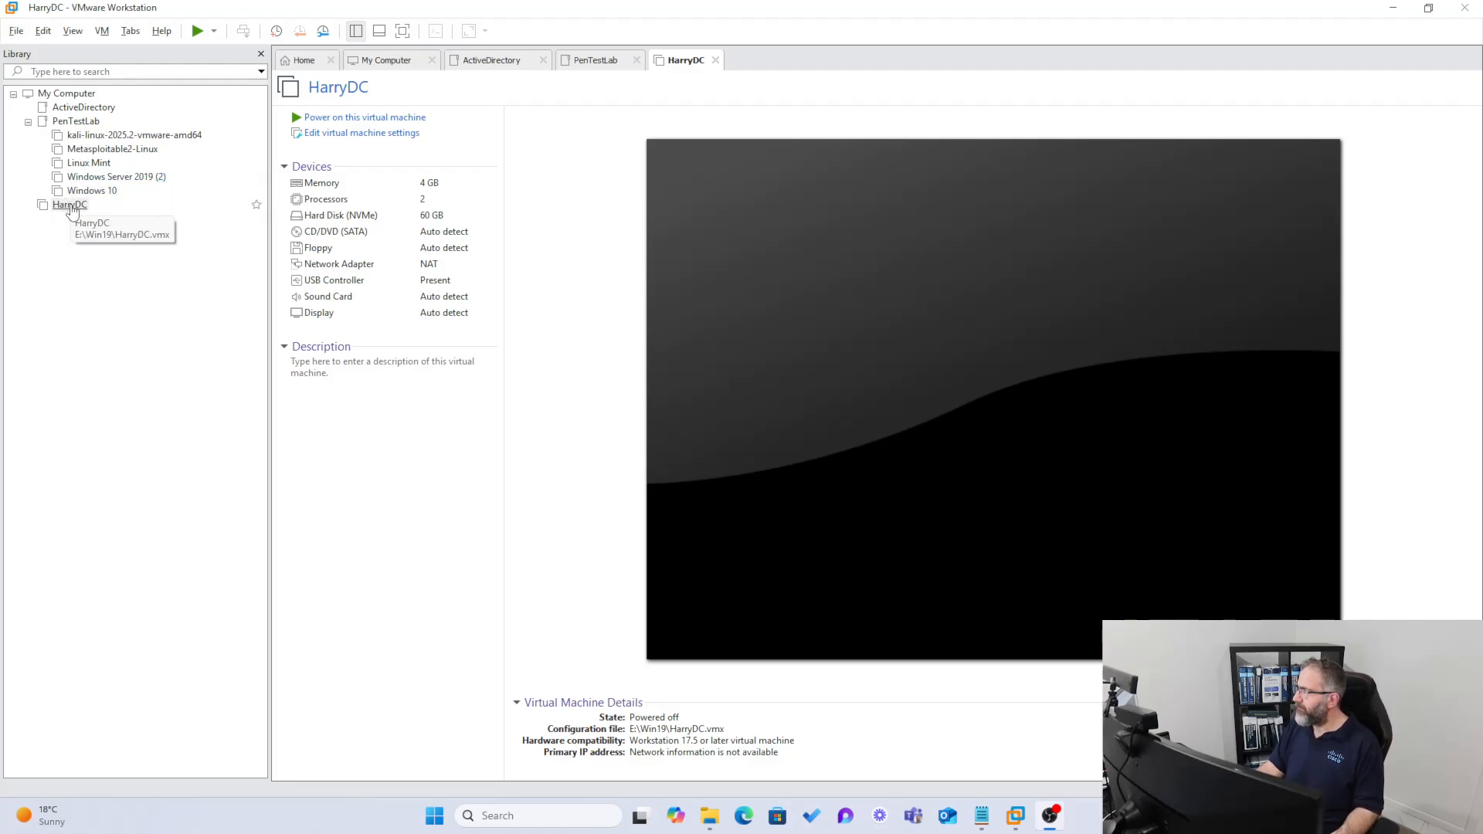
- Move the HarryDC virtual machine into the ActiveDirectory library folder, apart from the PenTestLab machines
{"action": "left_click_drag", "start_coordinate": [59, 206], "coordinate": [105, 109]}
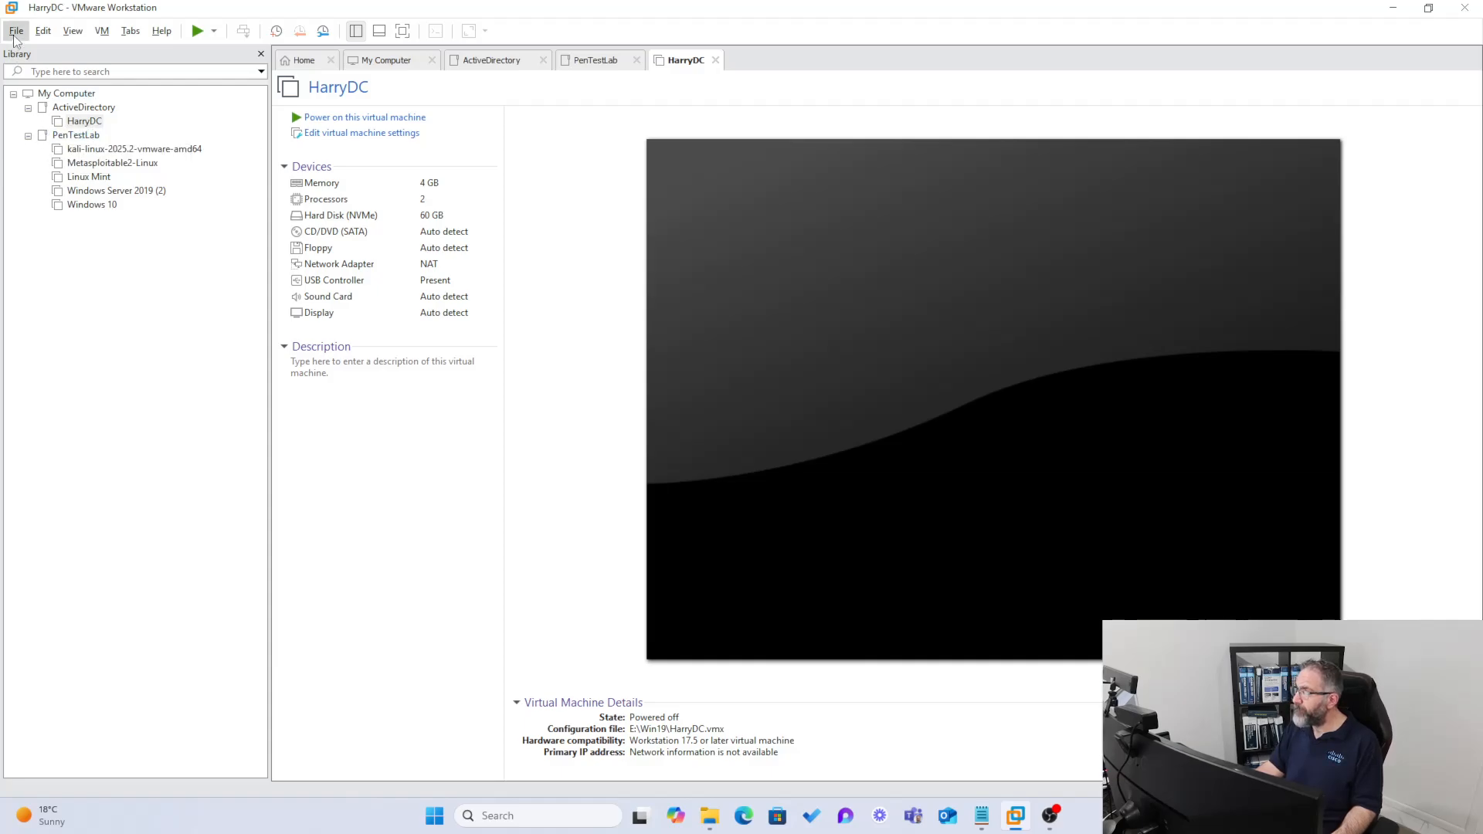
- Start the New Virtual Machine wizard with the Typical configuration
{"action": "left_click", "coordinate": [42, 31]}
{"action": "left_click", "coordinate": [29, 50]}
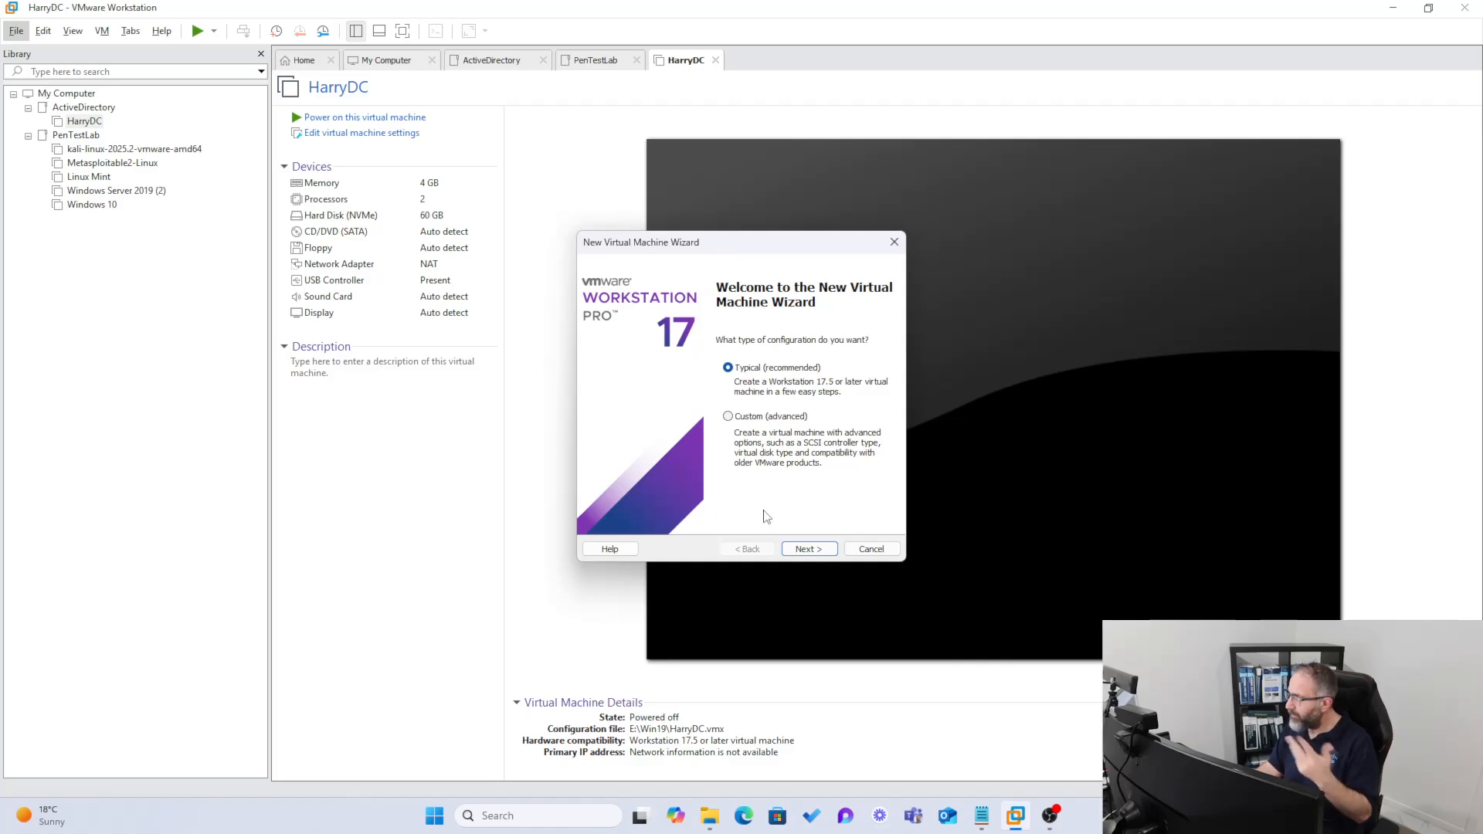
{"action": "left_click", "coordinate": [809, 549]}
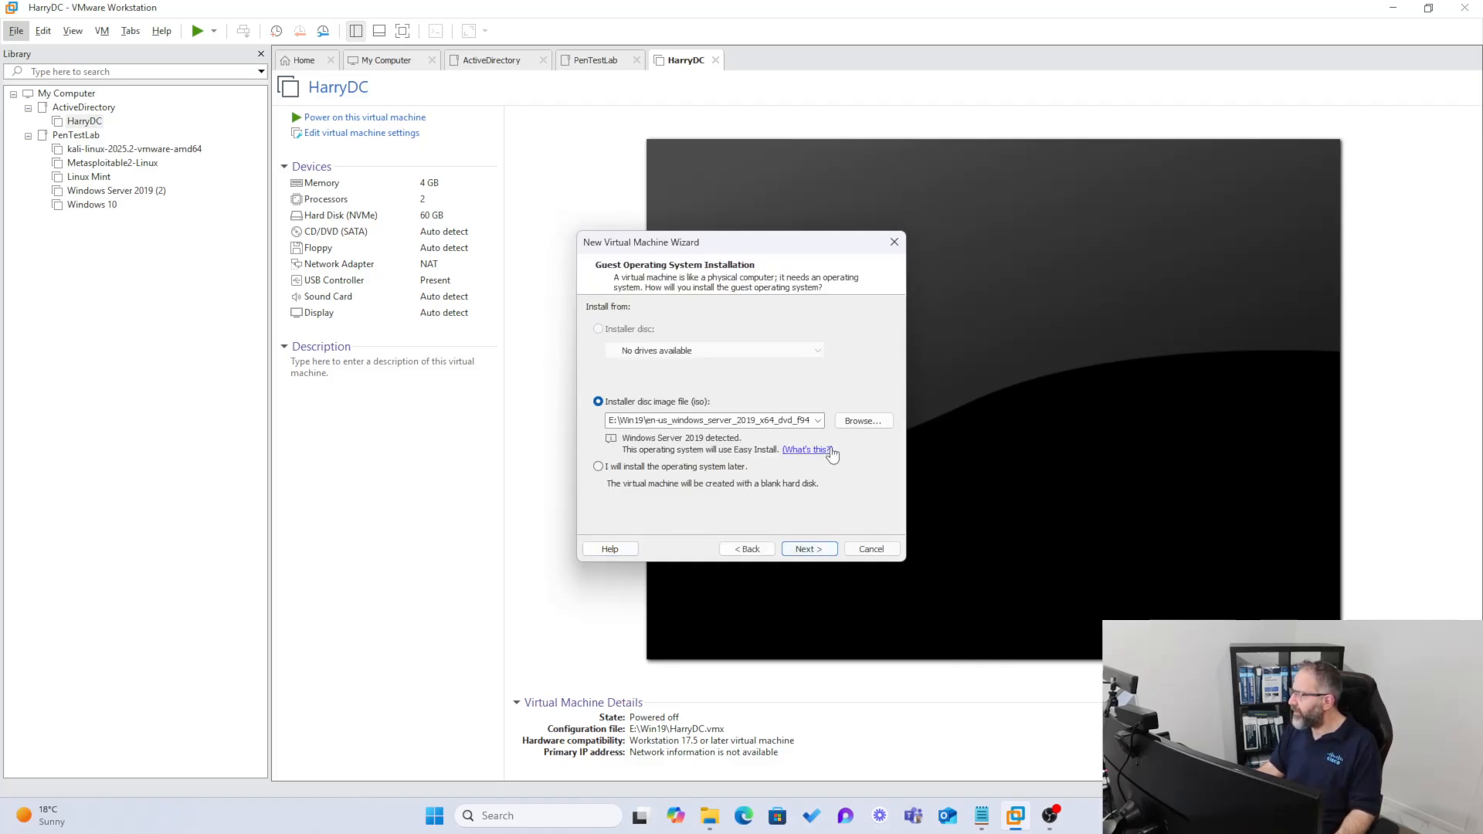
- Choose the Windows 10 ISO in E:\Windows 10 as the installer disc image and continue
{"action": "left_click", "coordinate": [858, 419]}
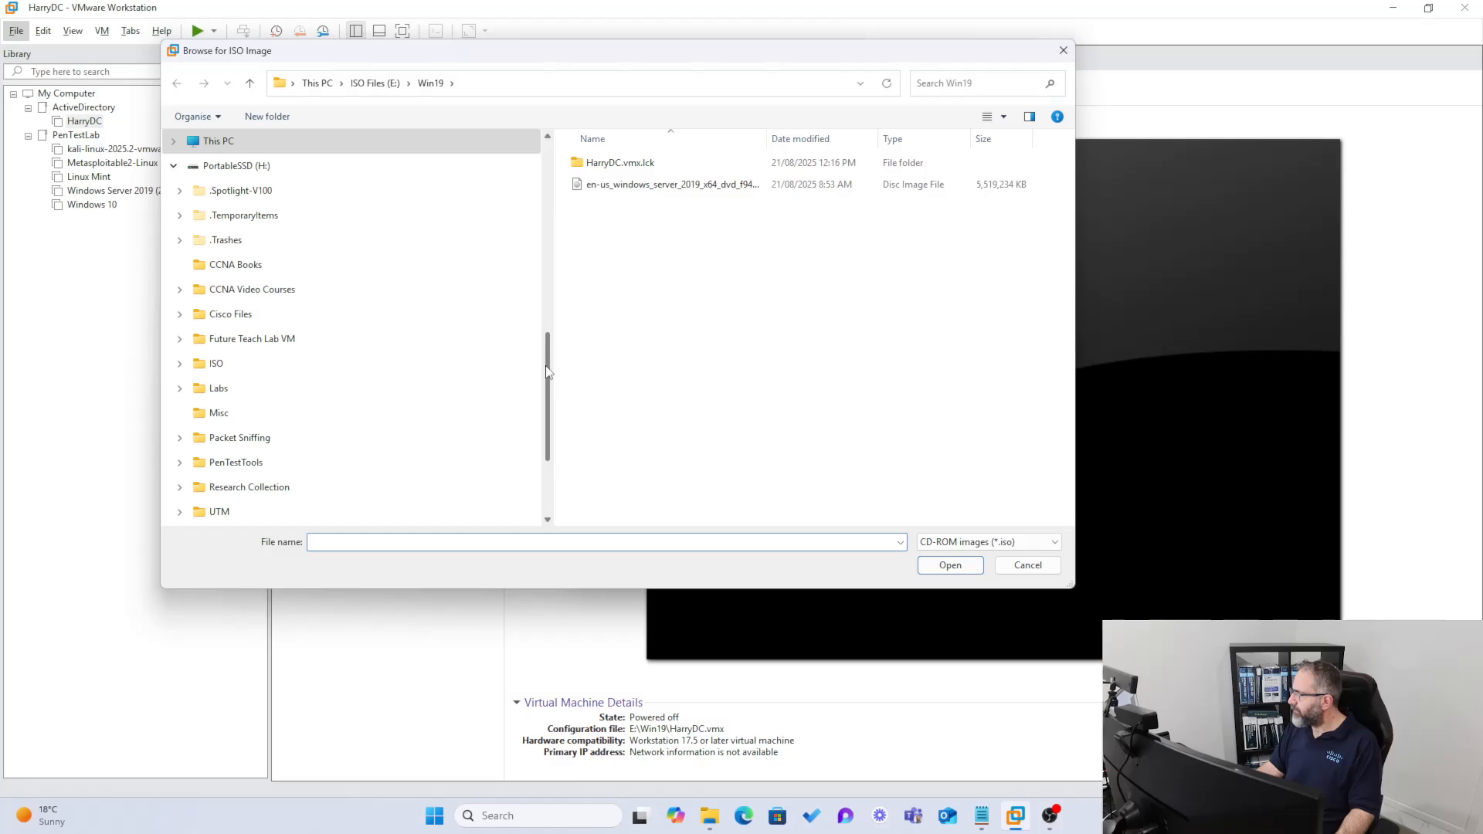
{"action": "left_click", "coordinate": [375, 83]}
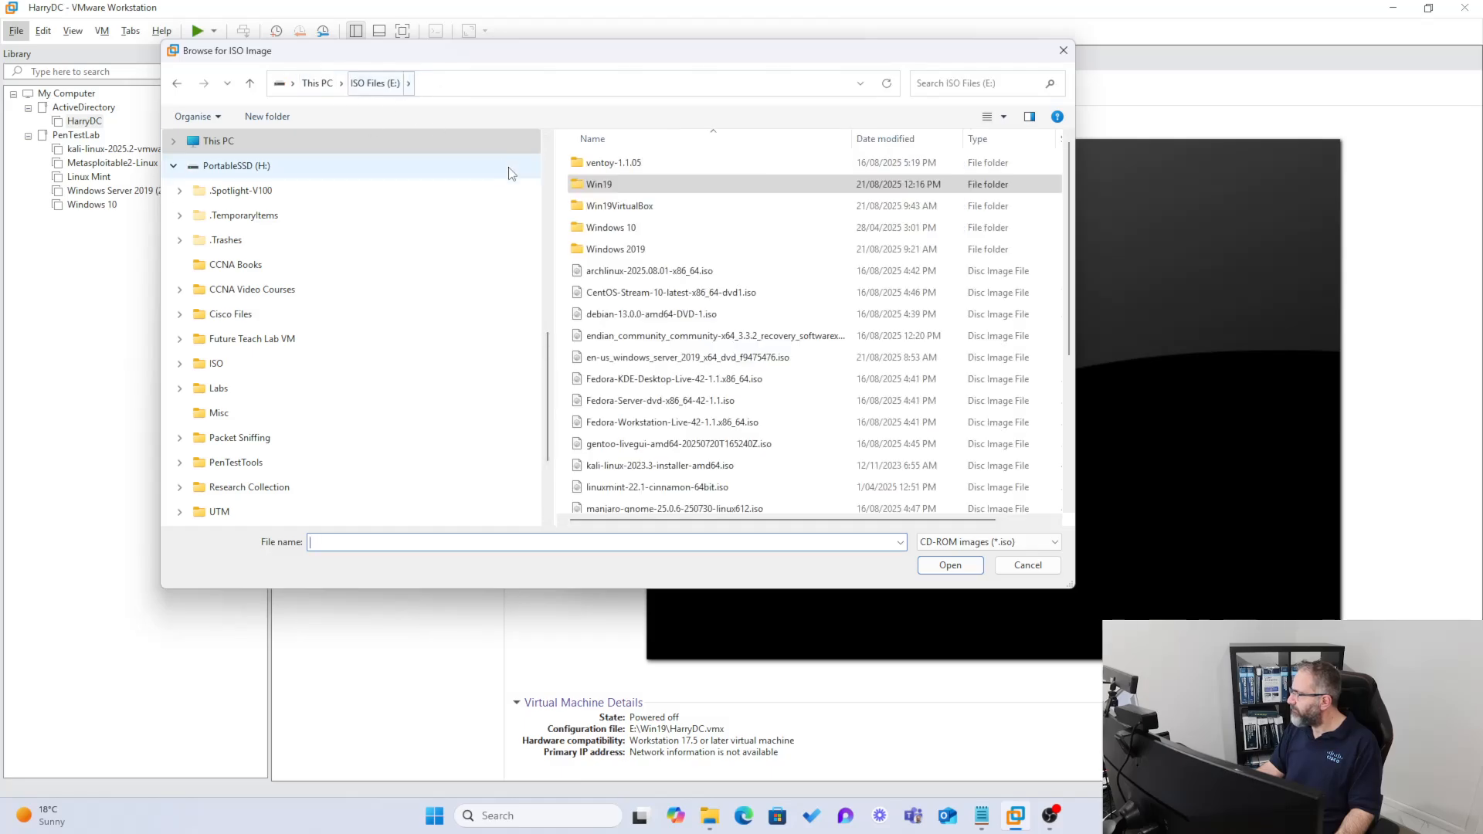
{"action": "double_click", "coordinate": [607, 227]}
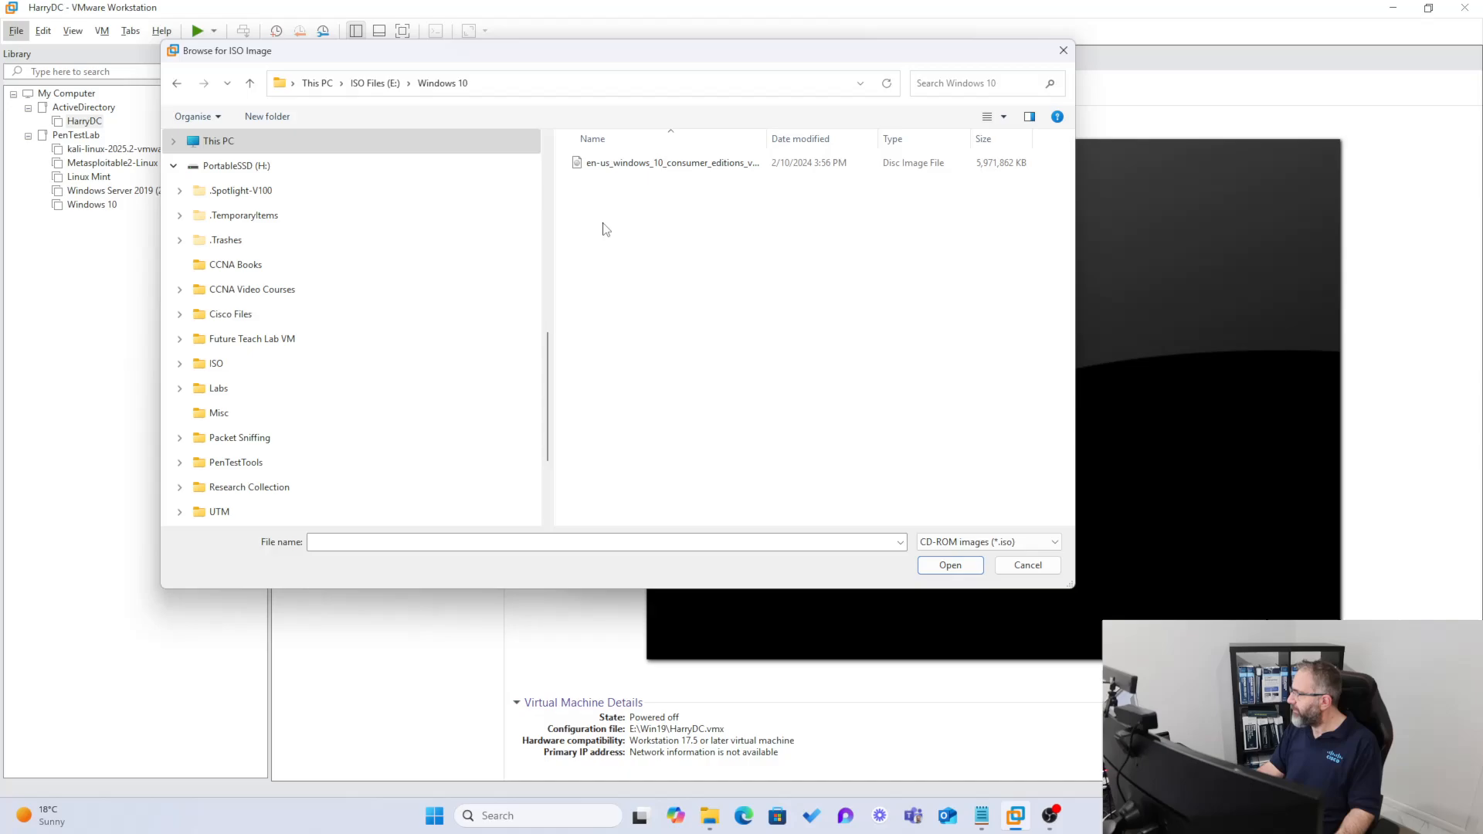
{"action": "left_click", "coordinate": [611, 166]}
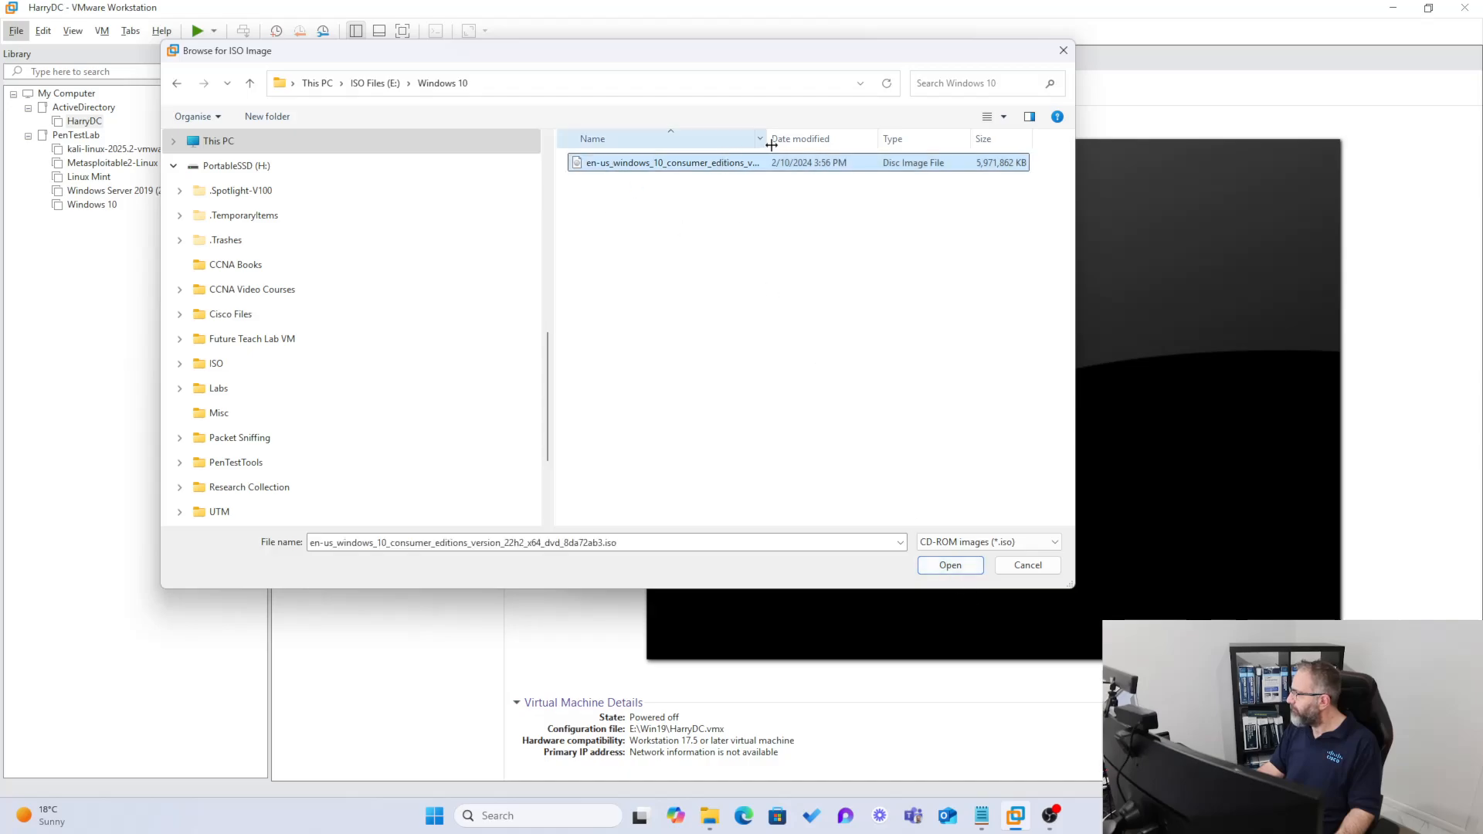
{"action": "mouse_move", "coordinate": [768, 143]}
{"action": "left_mouse_down"}
{"action": "mouse_move", "coordinate": [863, 151]}
{"action": "mouse_move", "coordinate": [783, 142]}
{"action": "left_mouse_up"}
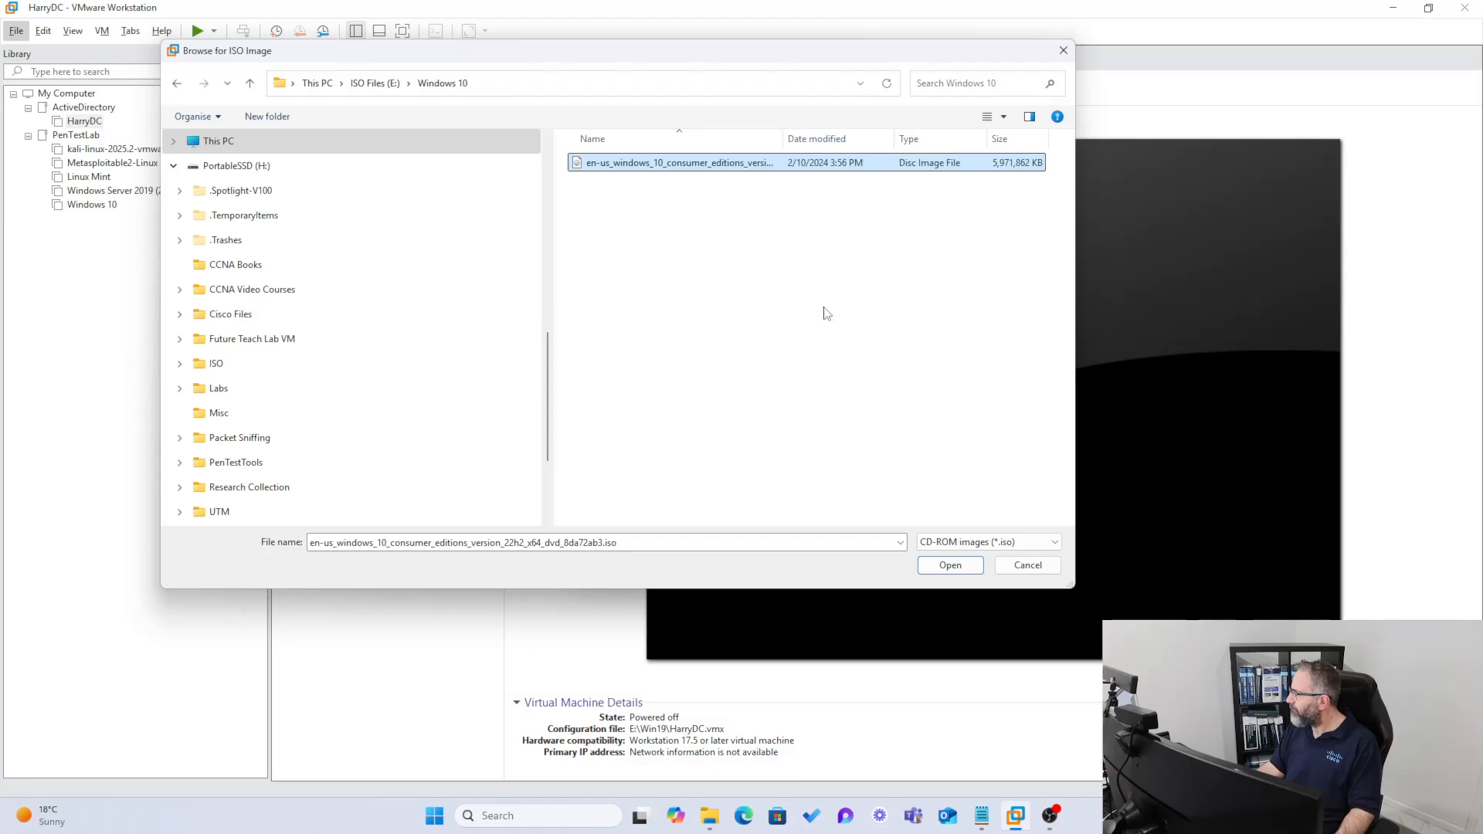
{"action": "left_click", "coordinate": [950, 566]}
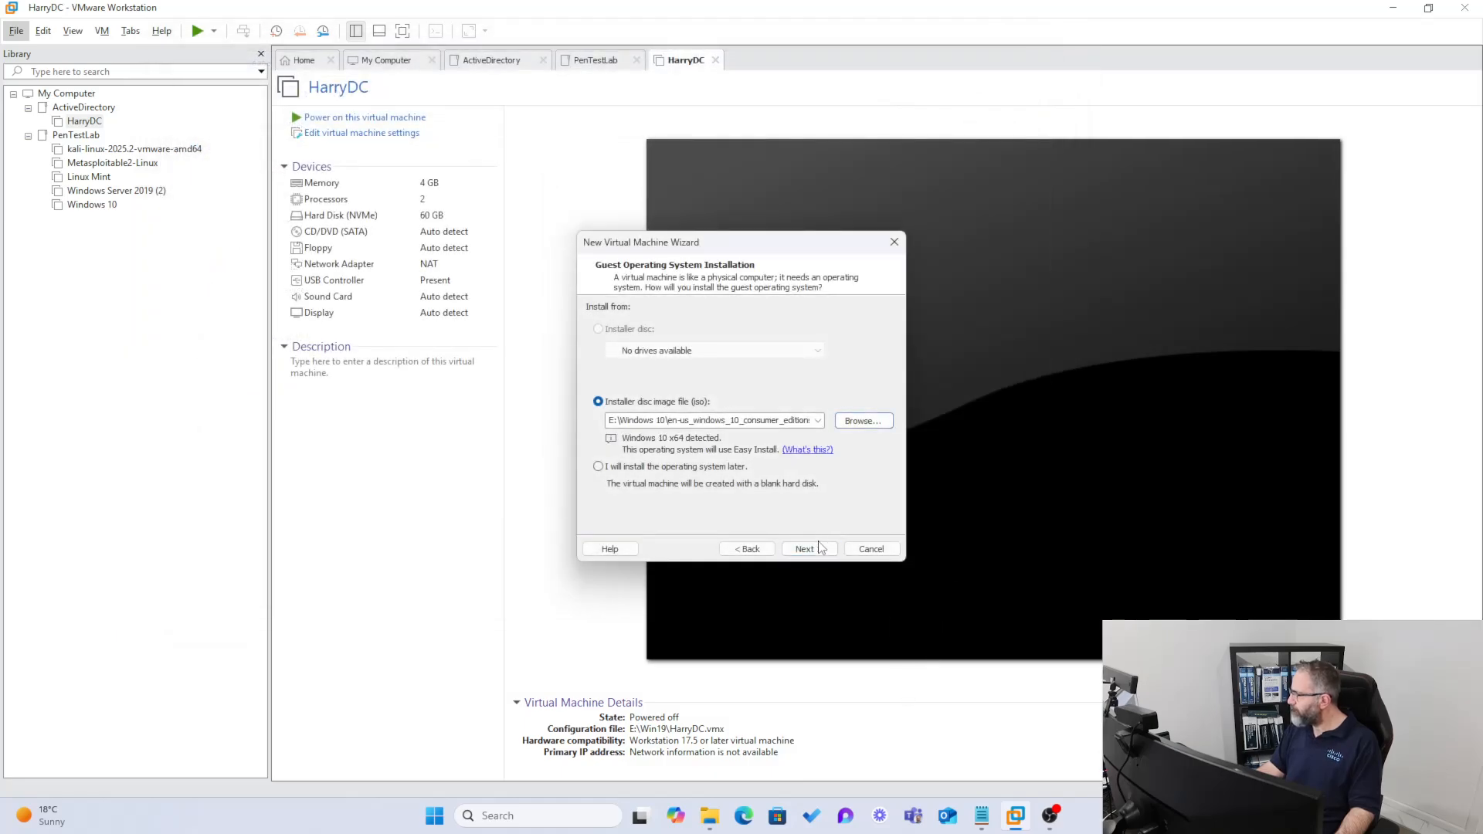
{"action": "left_click", "coordinate": [814, 550]}
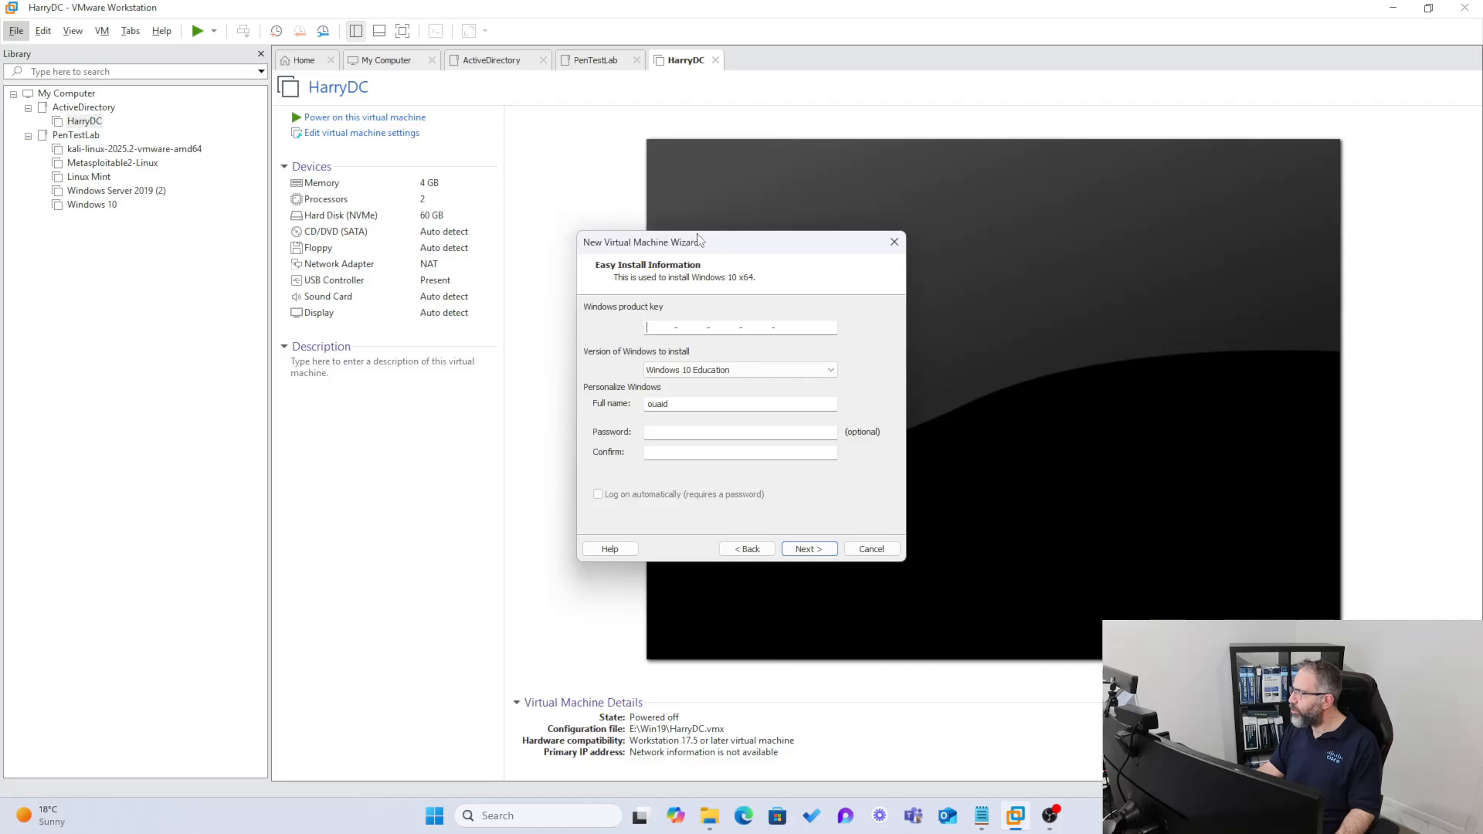
- Get the Windows product key from the Notepad notes, then bring the Easy Install wizard back into view
{"action": "left_click_drag", "start_coordinate": [698, 241], "coordinate": [2, 246]}
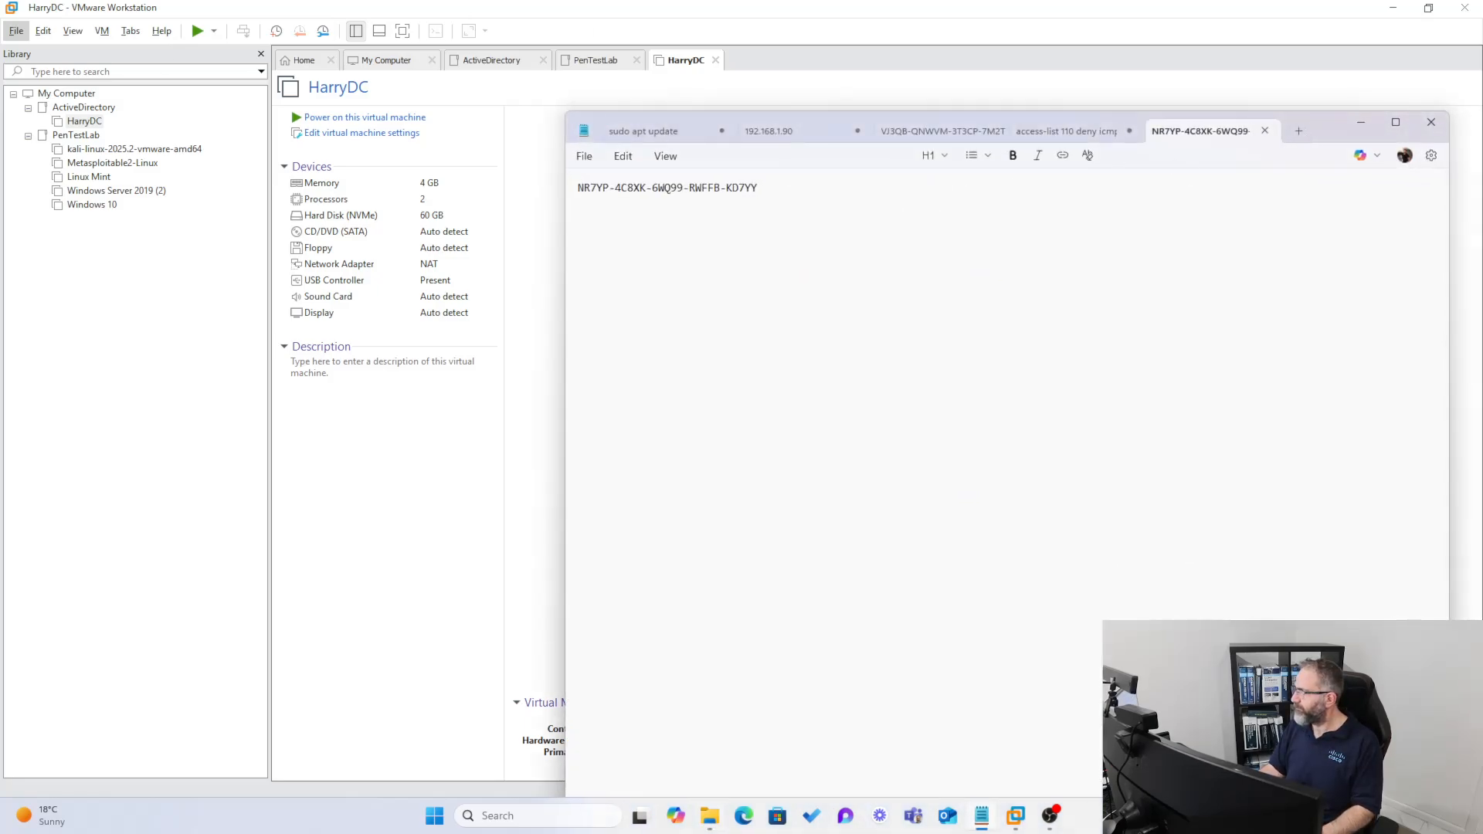
{"action": "left_click_drag", "start_coordinate": [1321, 136], "coordinate": [985, 0]}
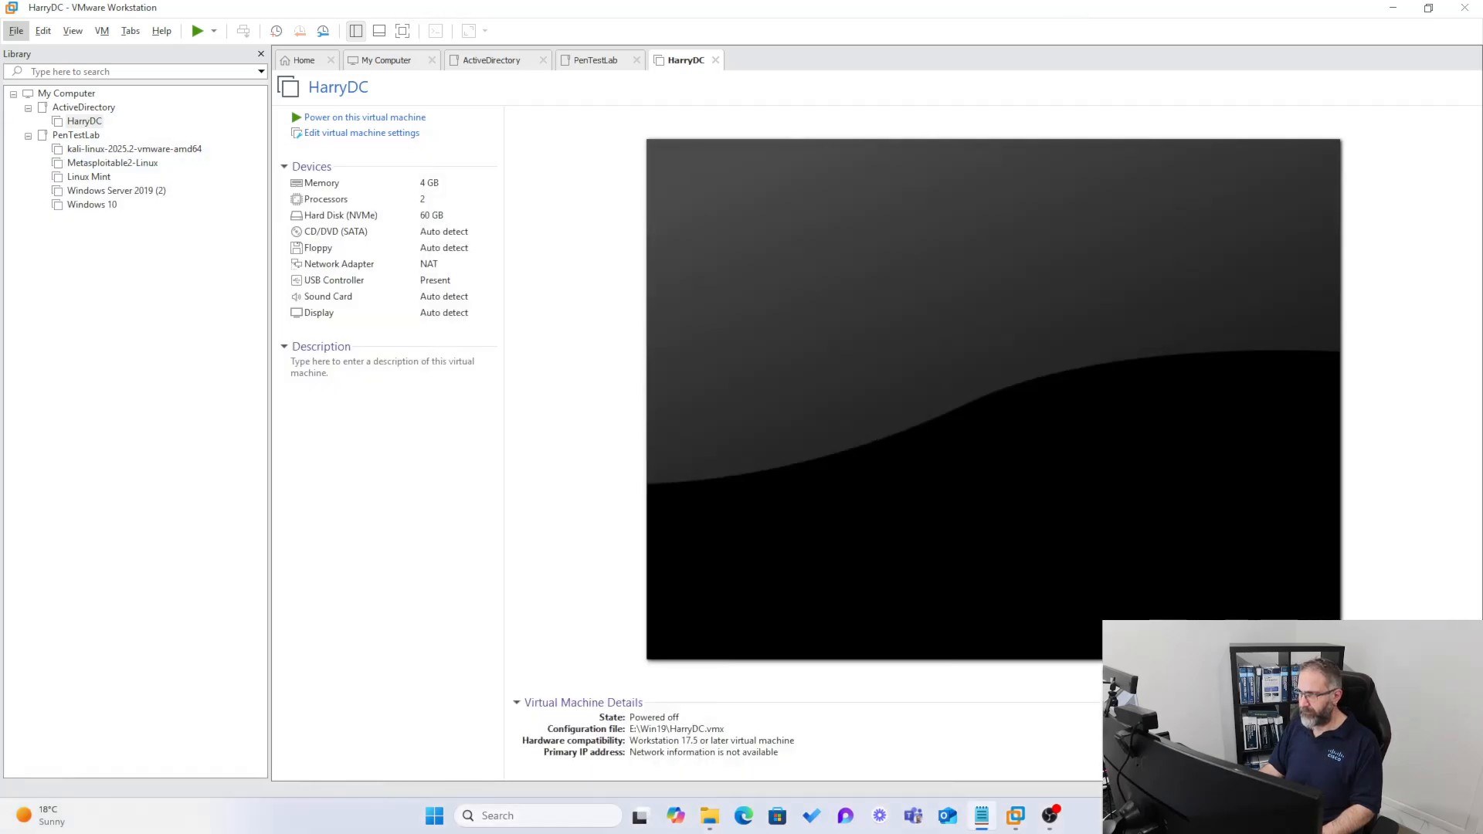
{"action": "key", "text": "alt+Tab"}
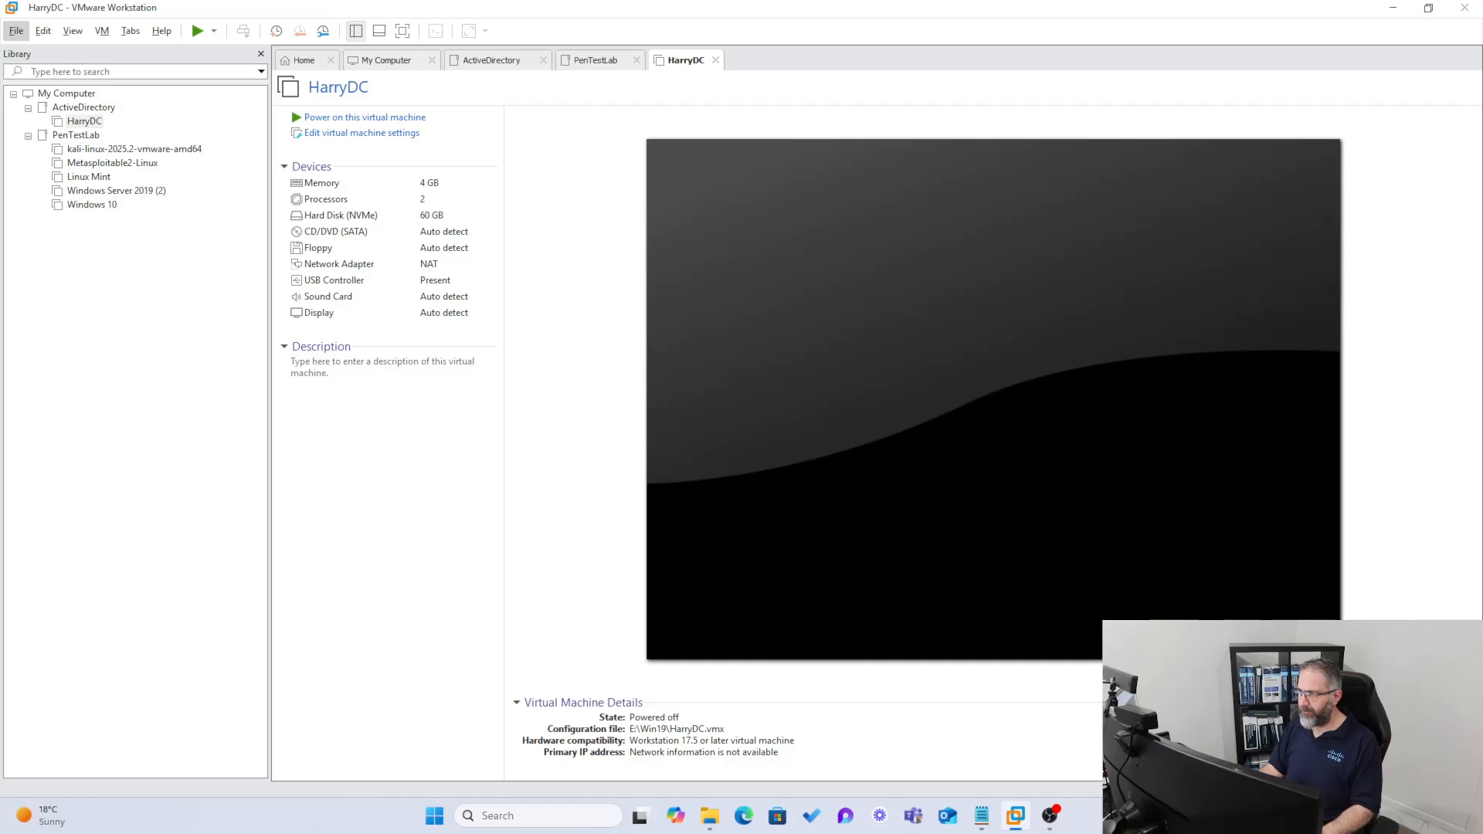
{"action": "left_click_drag", "start_coordinate": [432, 0], "coordinate": [298, 4]}
- Enter the Windows account's full name, set and confirm its password, and continue
{"action": "left_click_drag", "start_coordinate": [302, 175], "coordinate": [157, 170]}
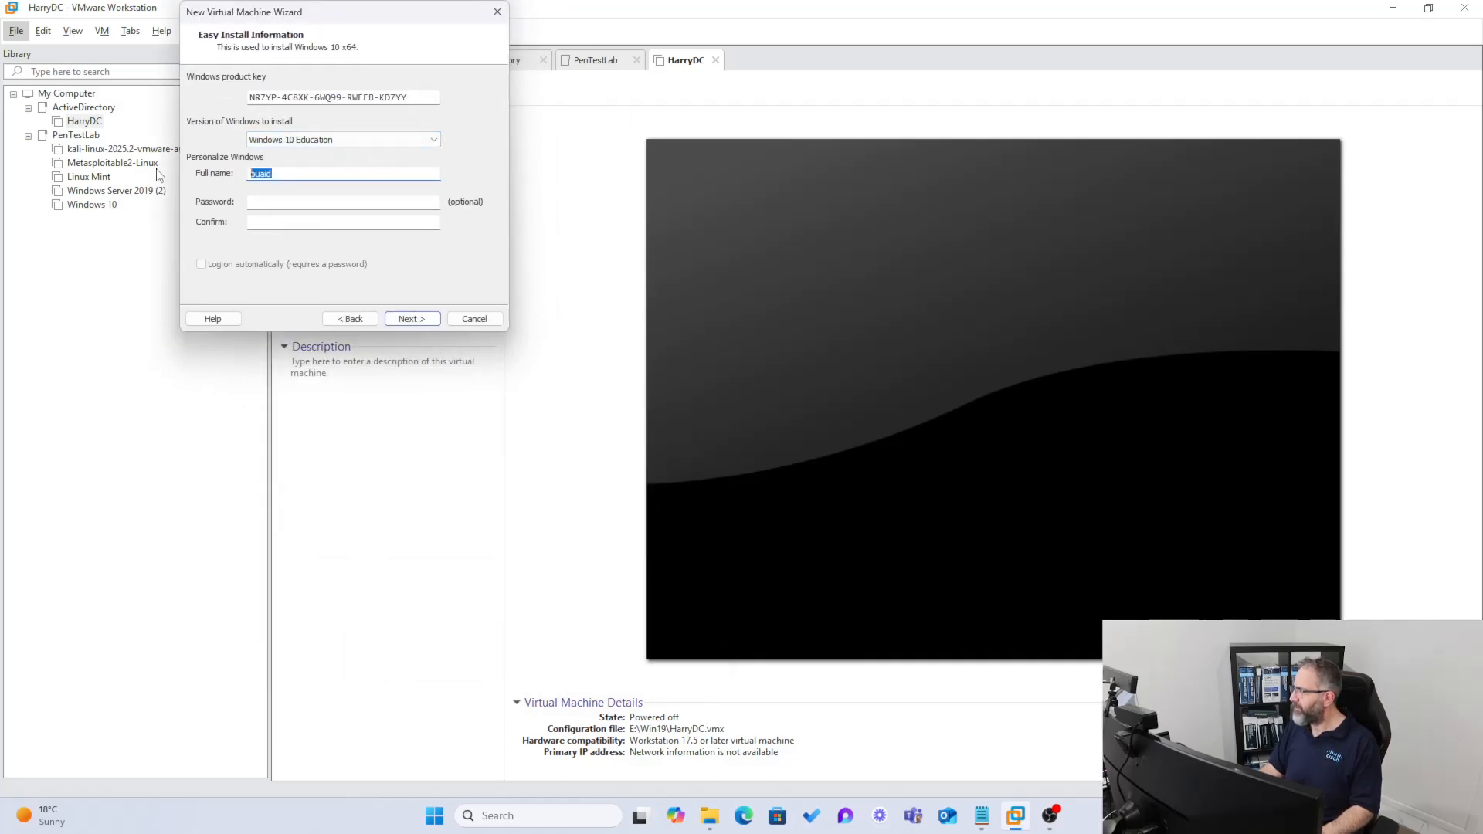
{"action": "type", "text": "harry"}
{"action": "key", "text": "Tab"}
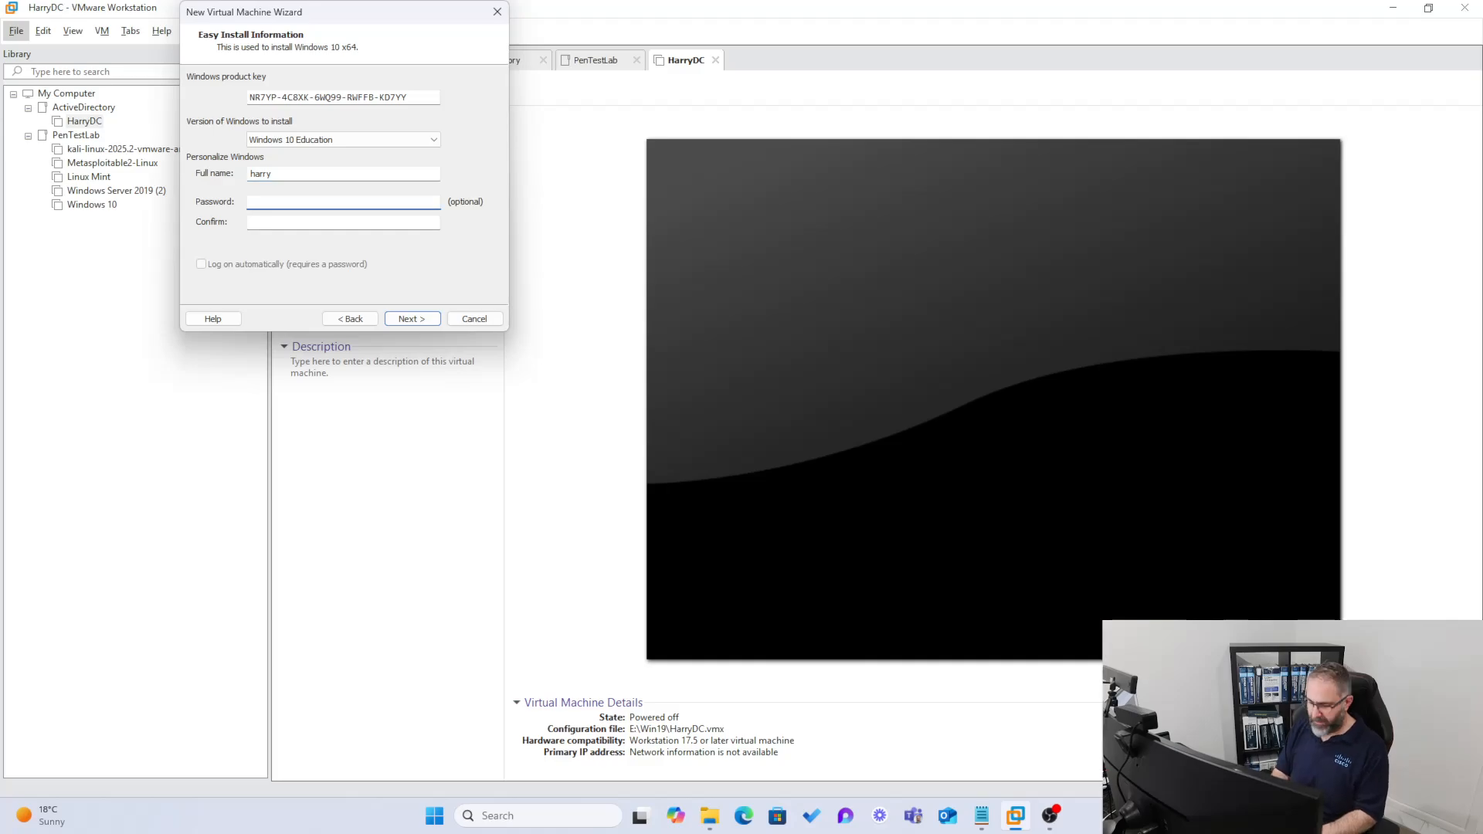
{"action": "type", "text": "Pas"}
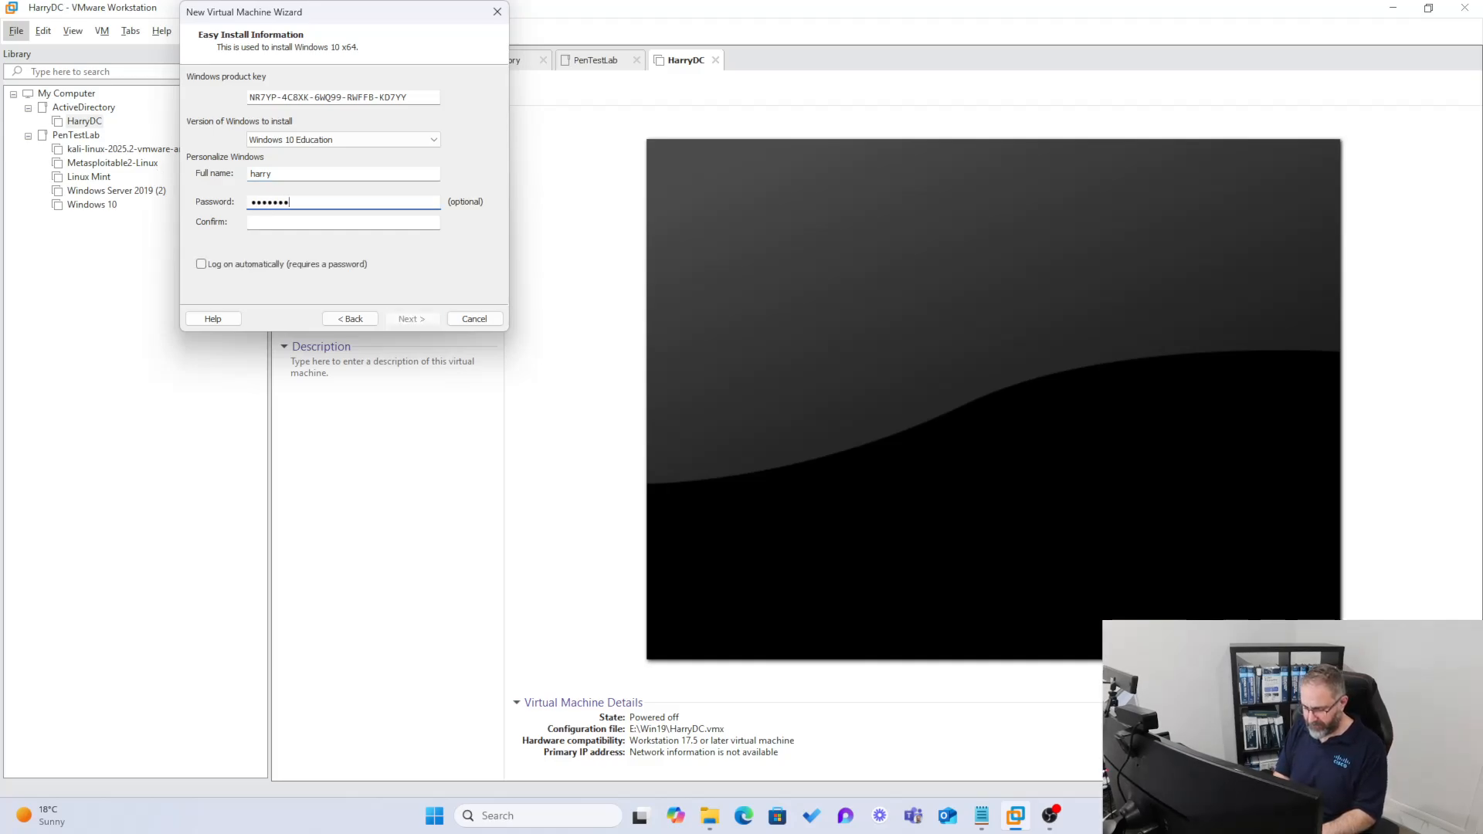
{"action": "type", "text": "sword1"}
{"action": "key", "text": "Tab"}
{"action": "type", "text": "P"}
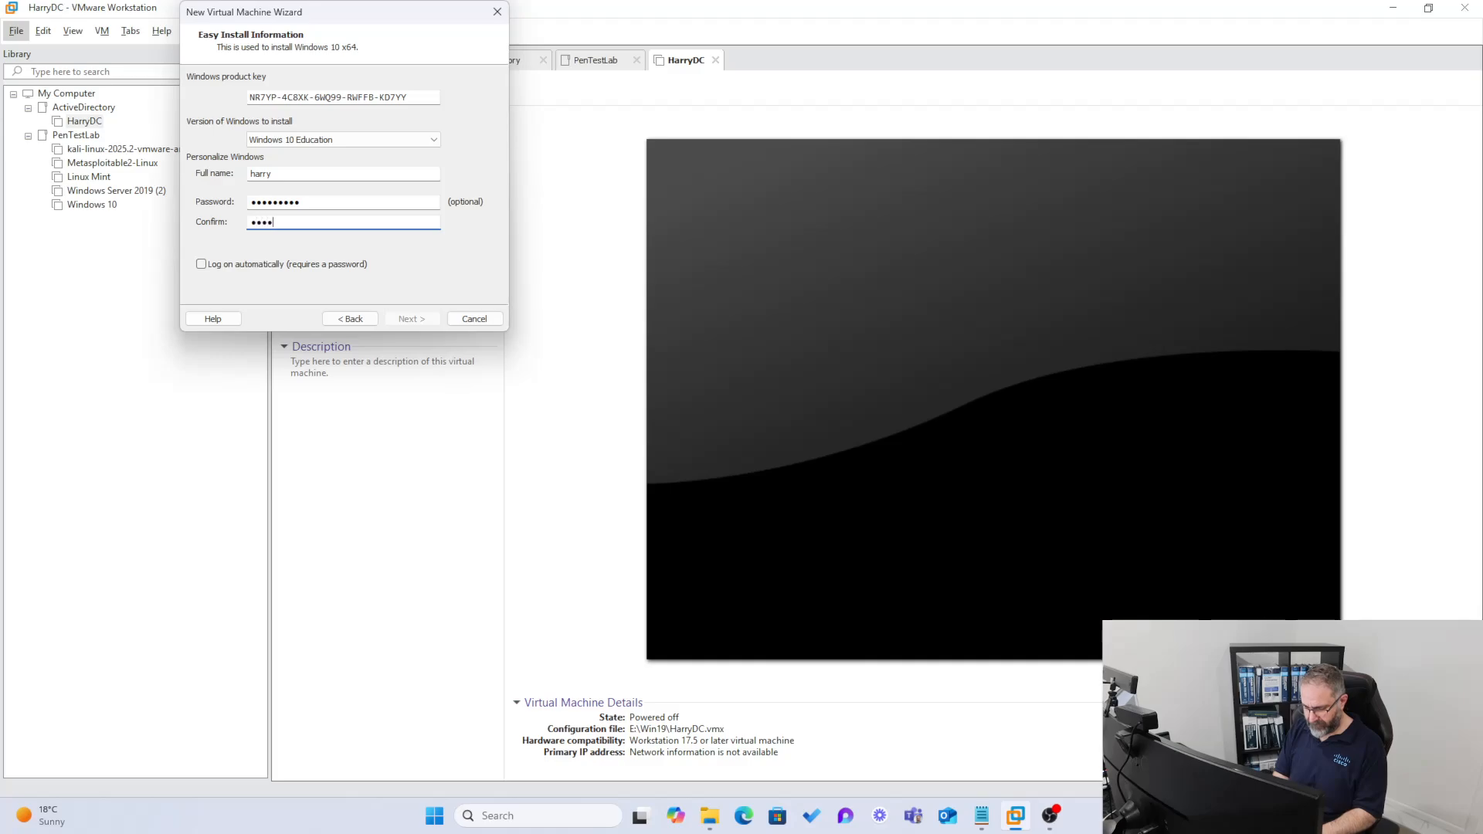
{"action": "type", "text": "assword1"}
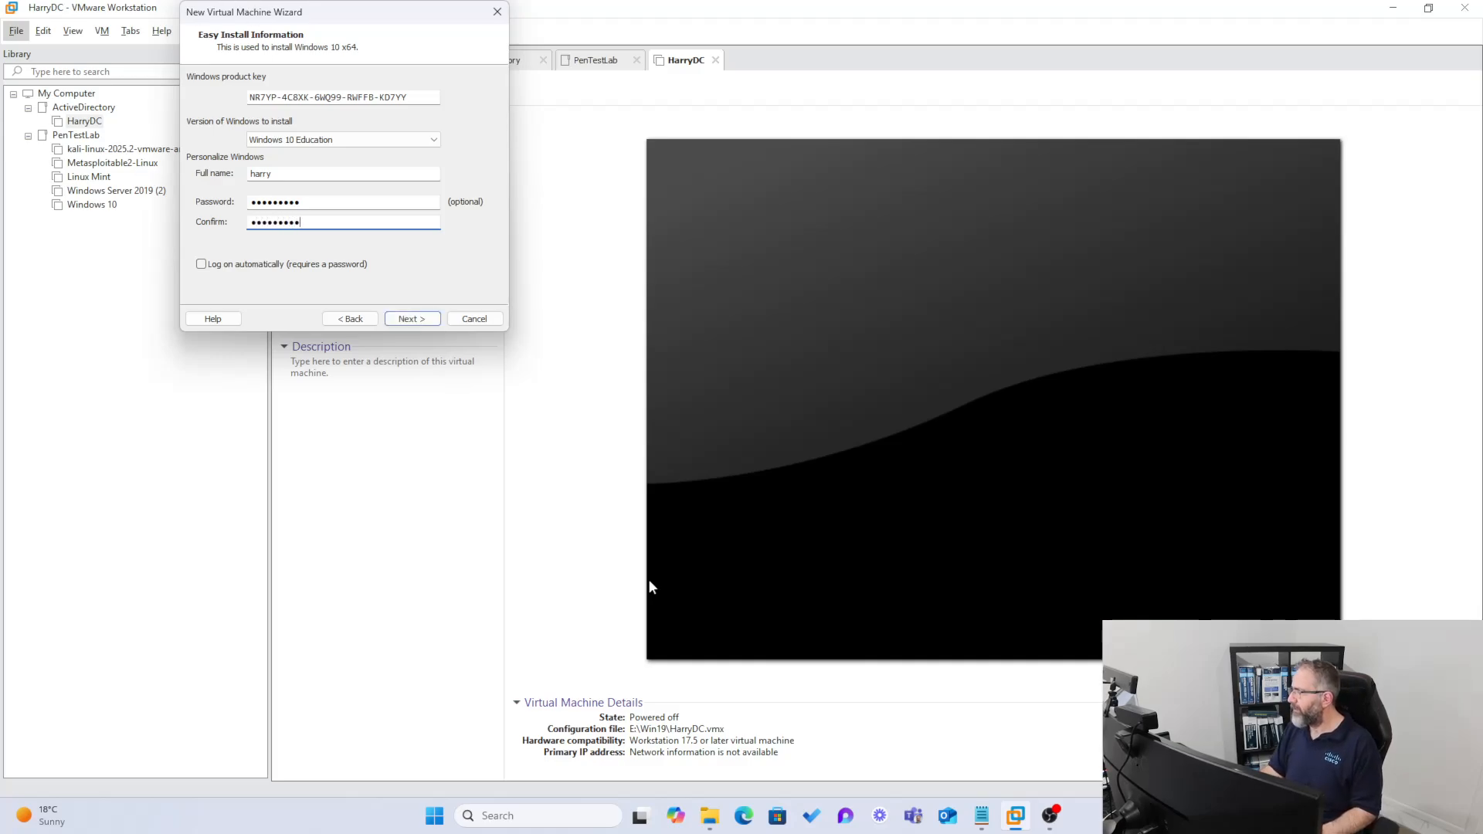
{"action": "left_click", "coordinate": [412, 318]}
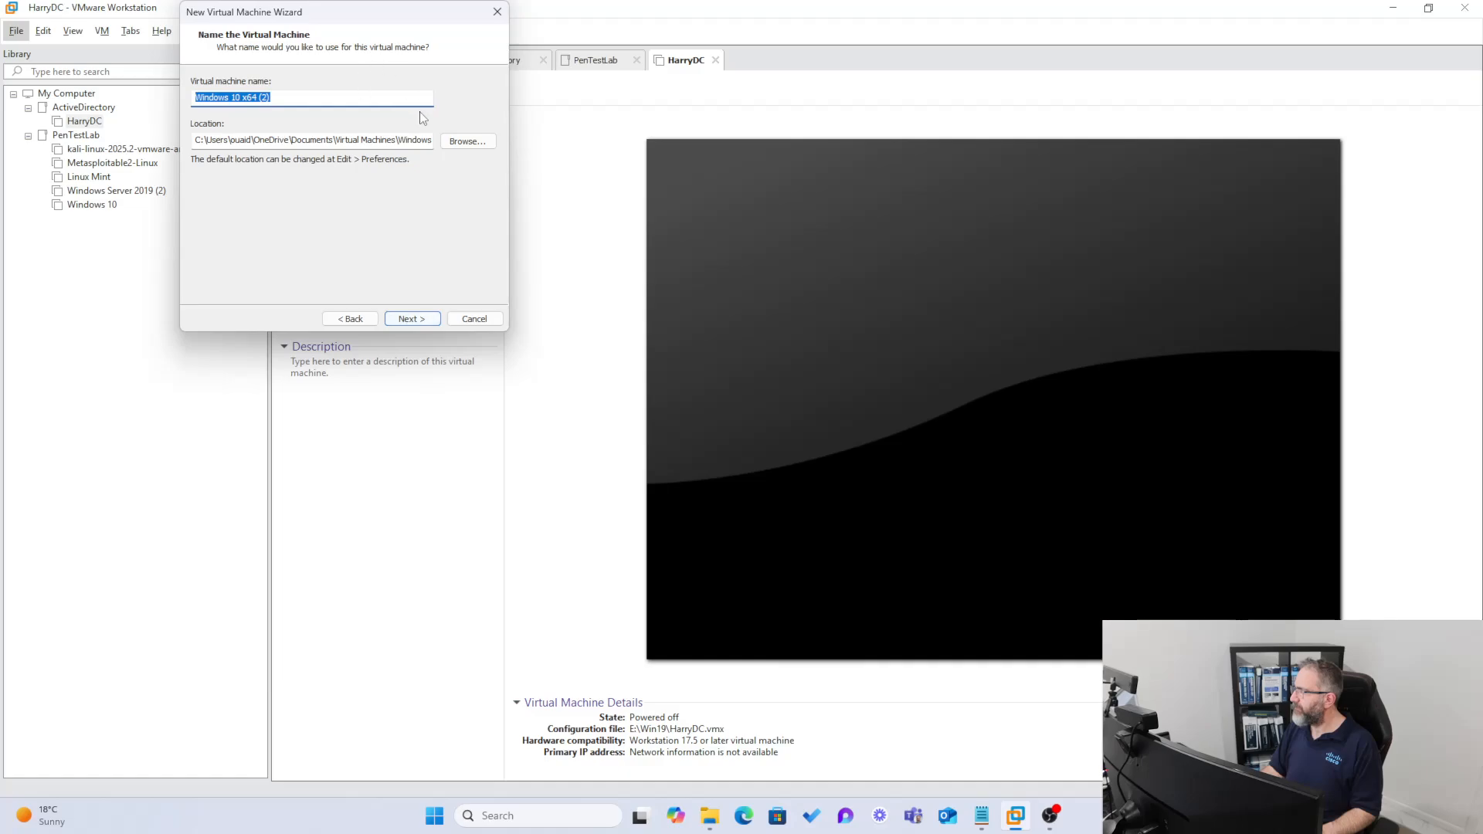
- Name the virtual machine PC1 and continue past the naming page
{"action": "left_click_drag", "start_coordinate": [359, 6], "coordinate": [336, 117]}
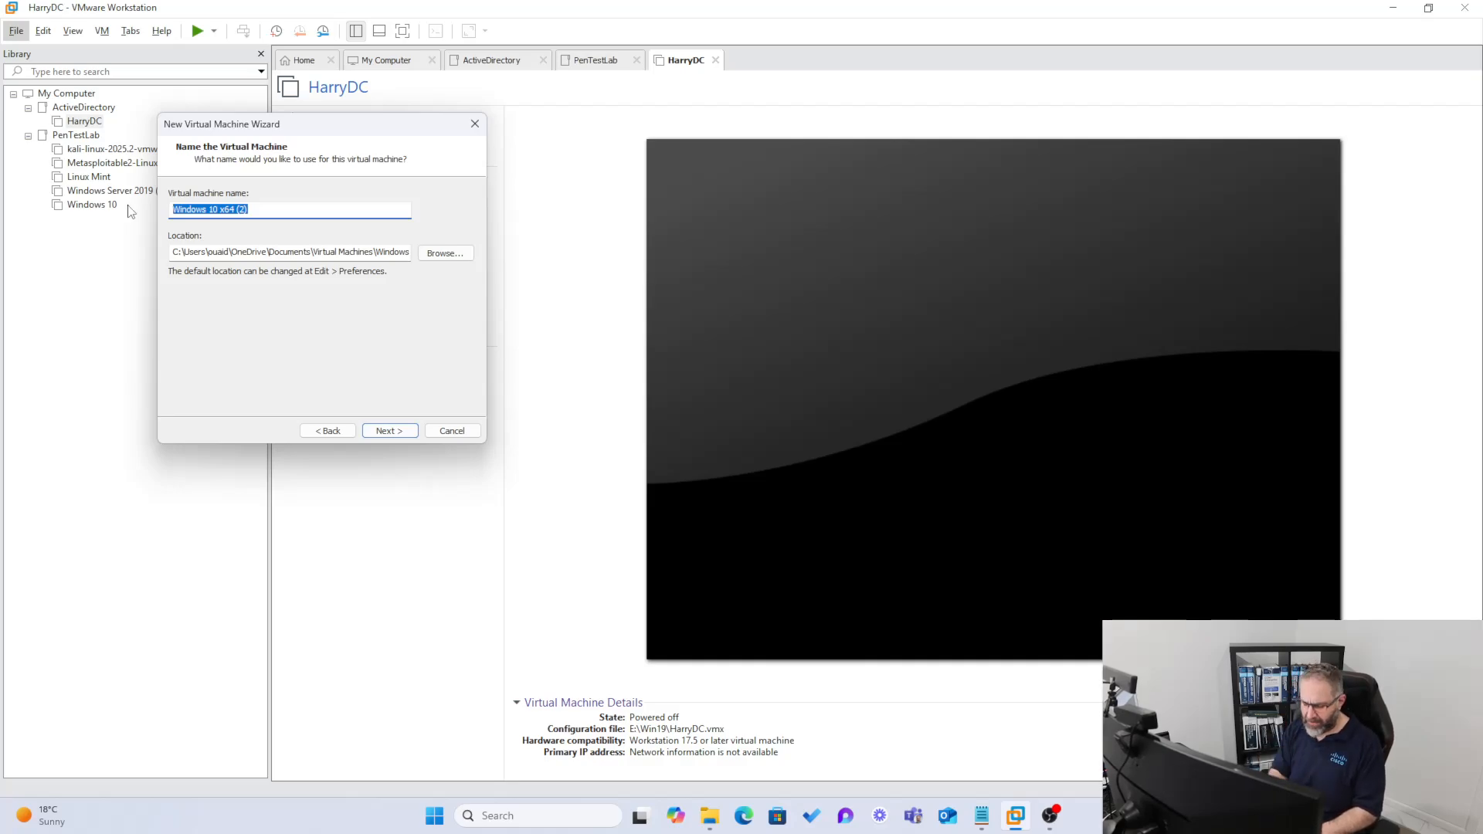
{"action": "type", "text": "Win"}
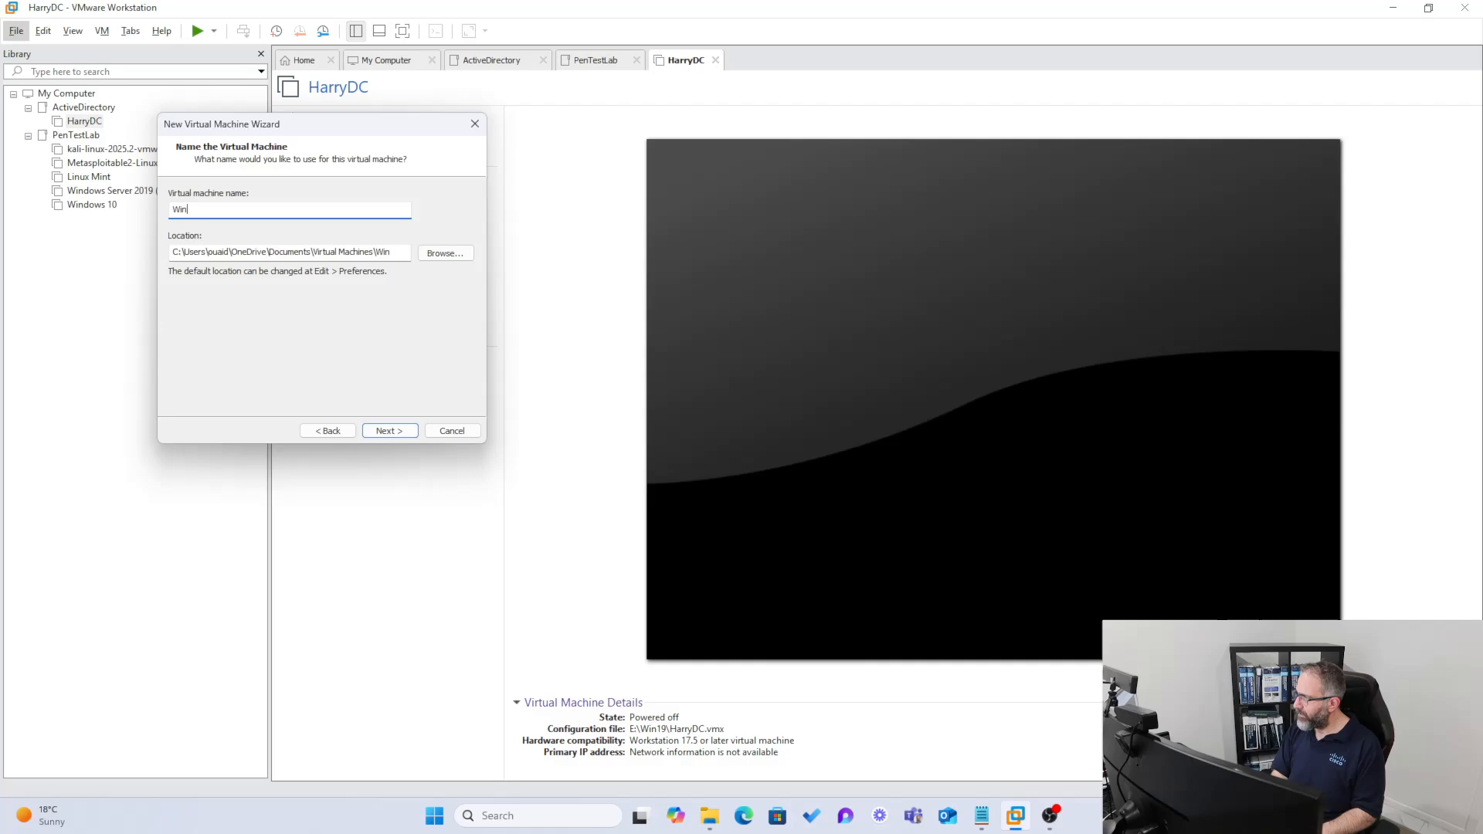
{"action": "key", "text": "BackSpace"}
{"action": "key", "text": "BackSpace"}
{"action": "key", "text": "BackSpace"}
{"action": "type", "text": "H"}
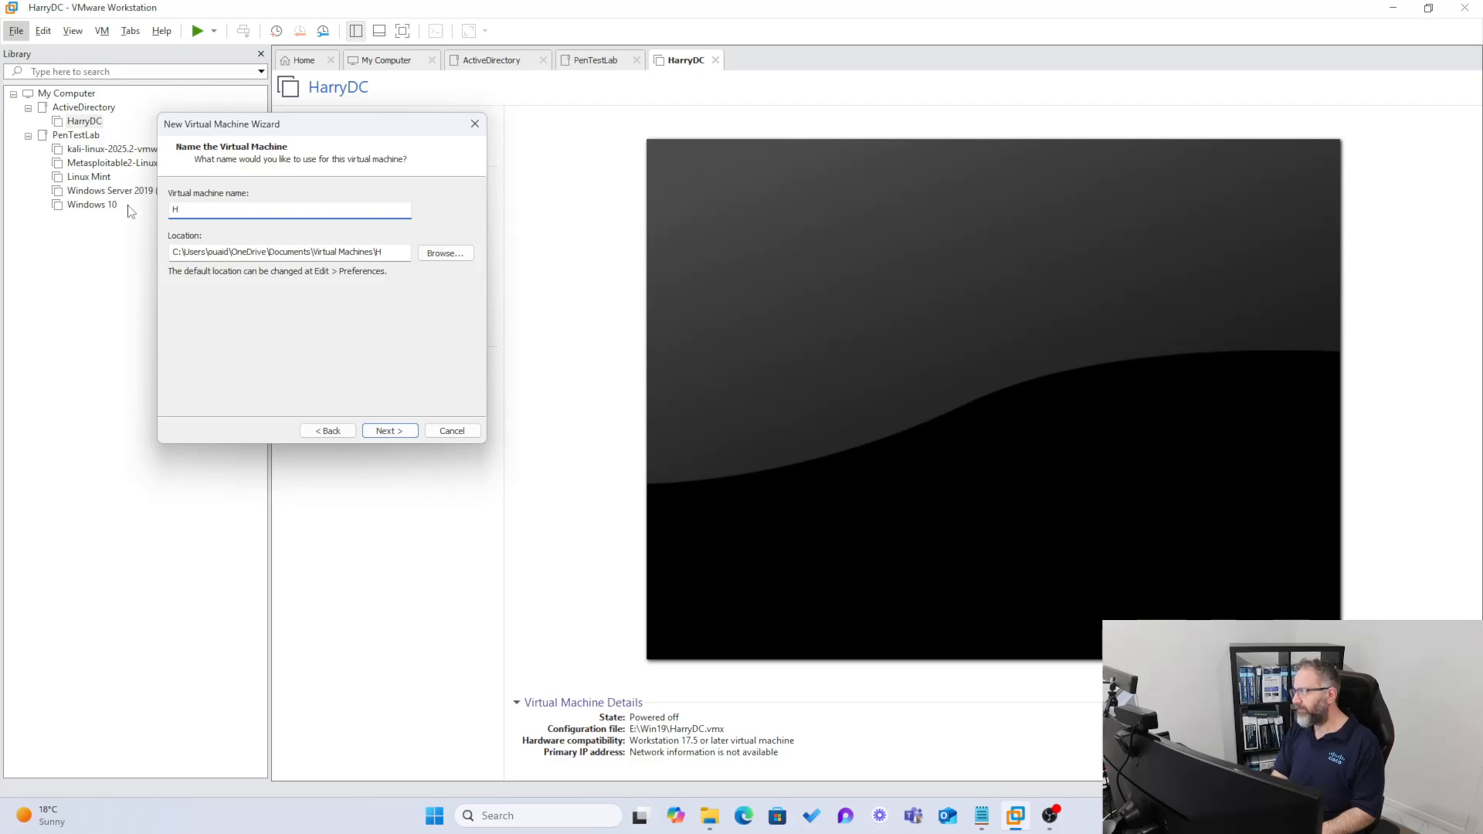
{"action": "key", "text": "BackSpace"}
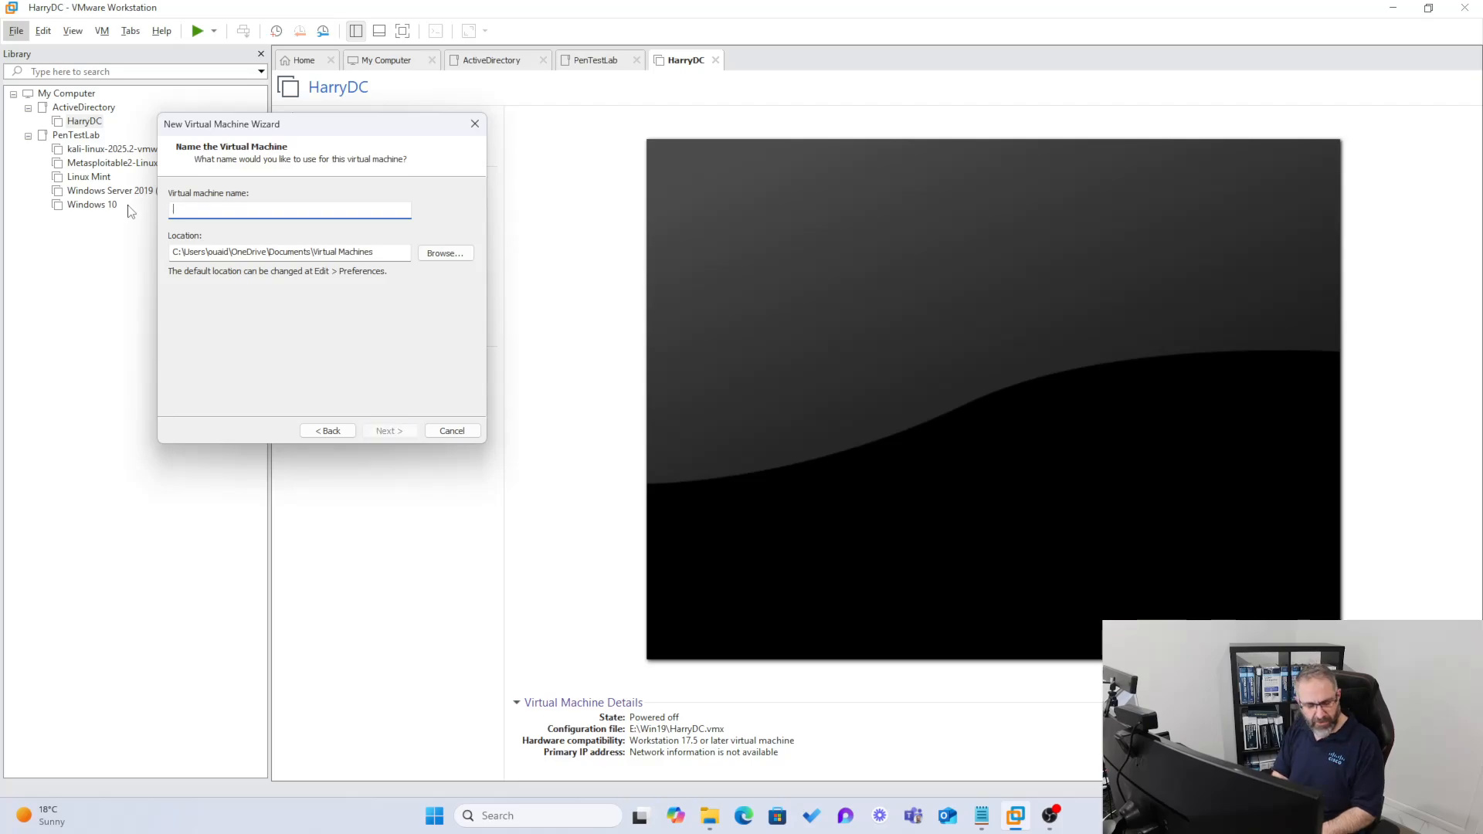
{"action": "type", "text": "PC1"}
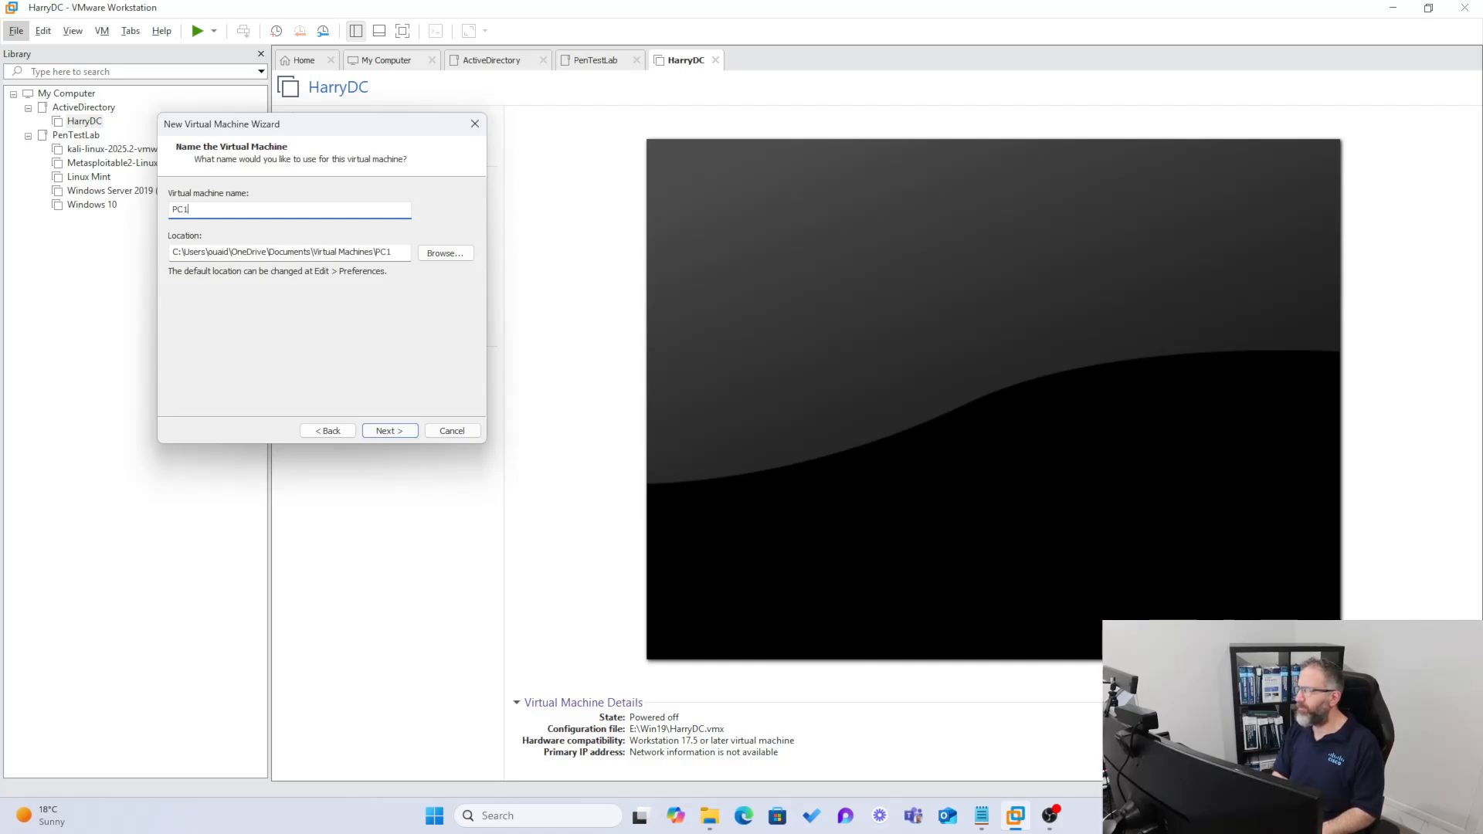
{"action": "left_click", "coordinate": [395, 429]}
- Keep the default disk, raise memory to 4096 MB in Customize Hardware, and finish creating PC1
{"action": "left_click", "coordinate": [395, 429]}
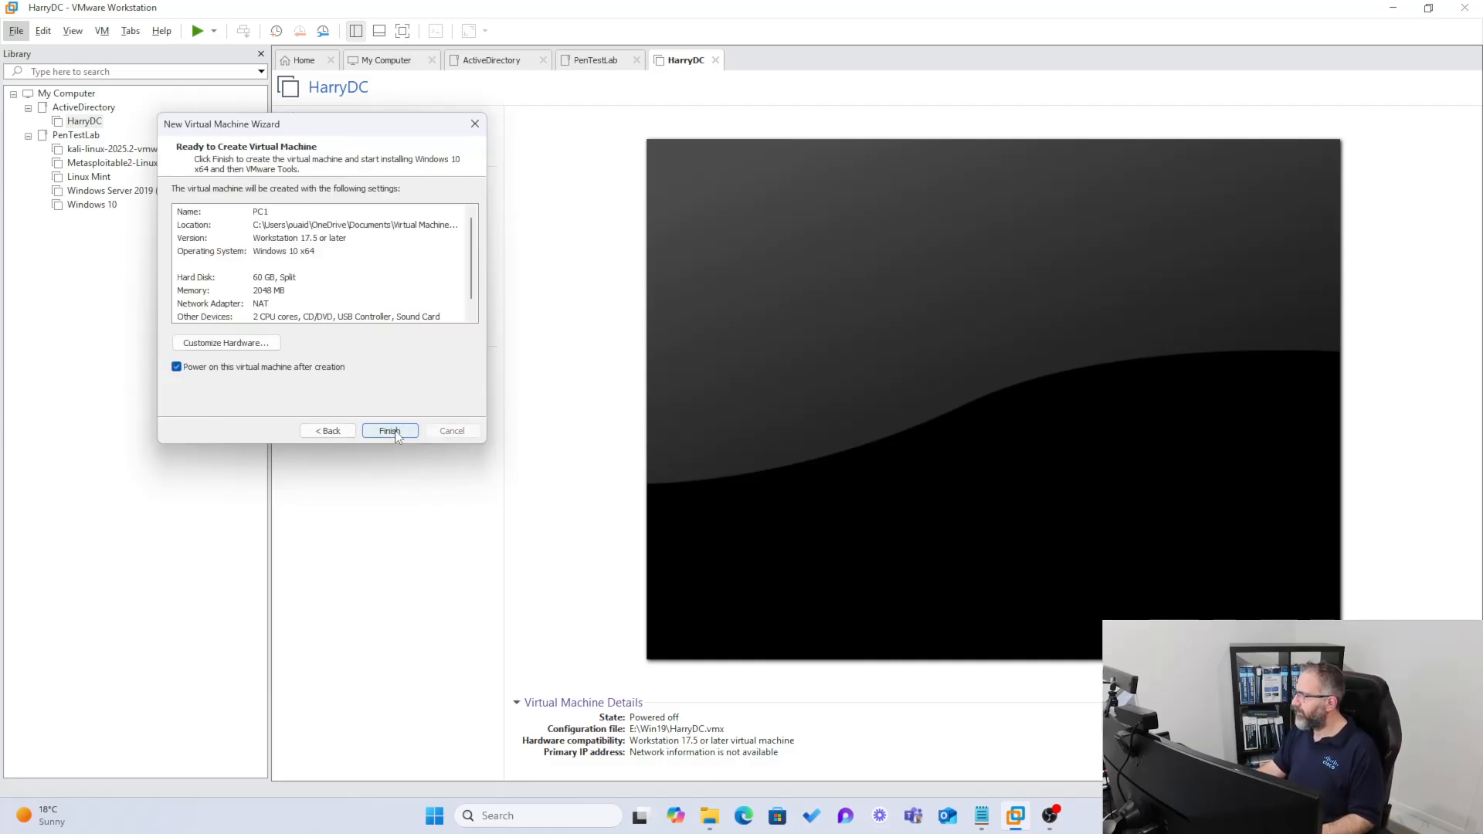
{"action": "left_click", "coordinate": [222, 343]}
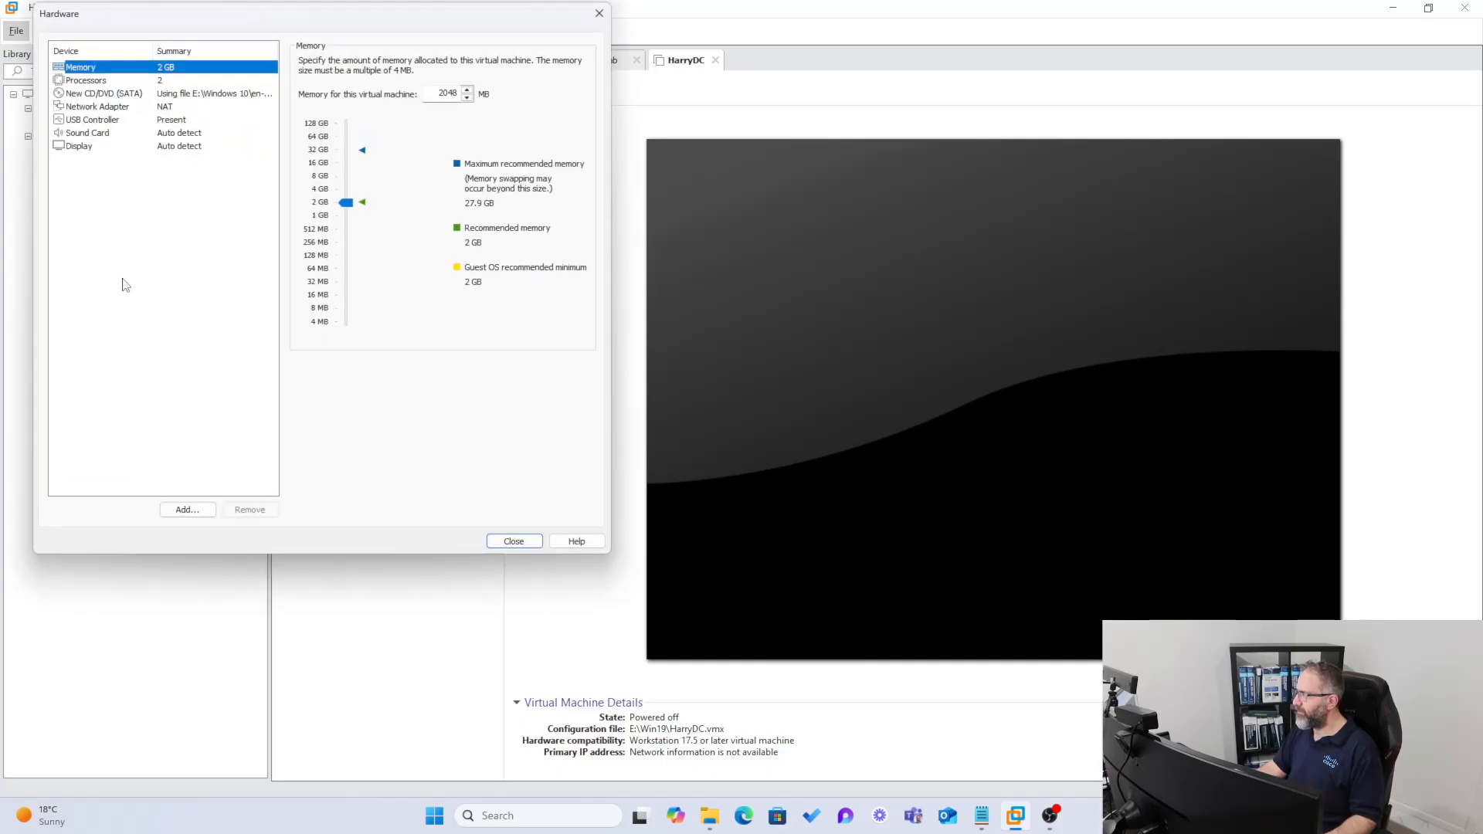
{"action": "left_click_drag", "start_coordinate": [346, 203], "coordinate": [346, 189]}
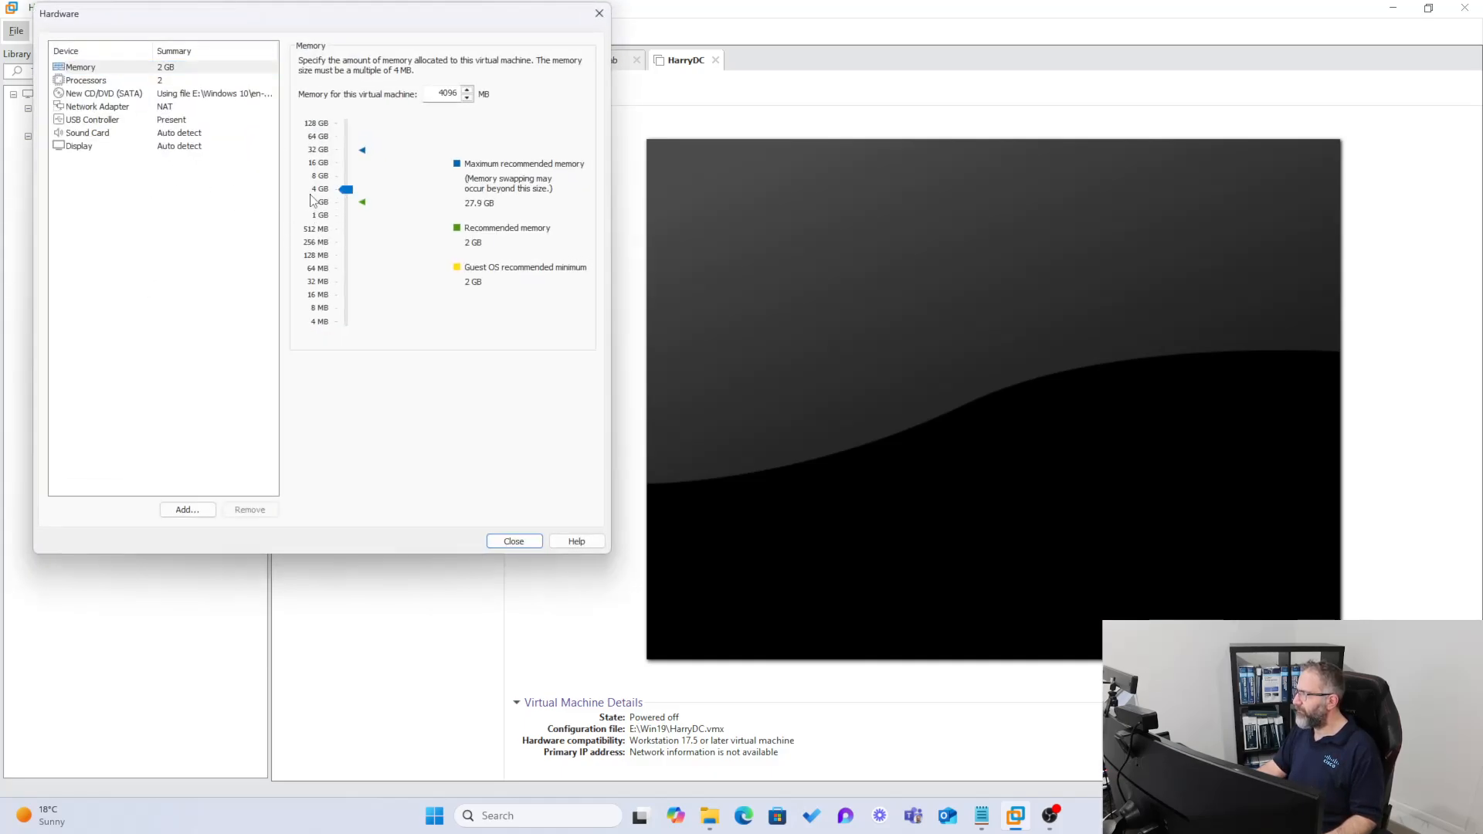
{"action": "left_click", "coordinate": [515, 541]}
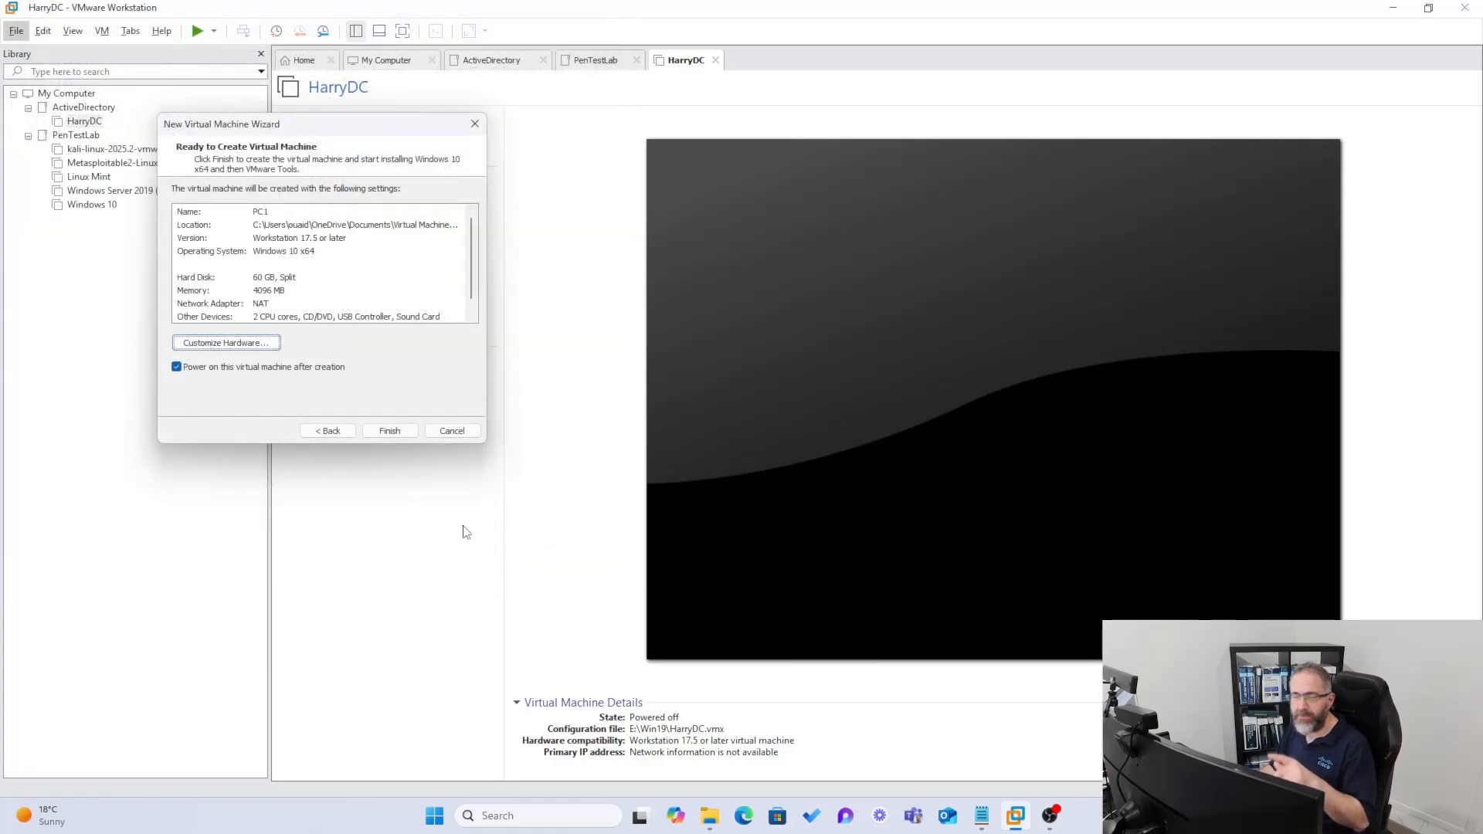
{"action": "left_click", "coordinate": [263, 306]}
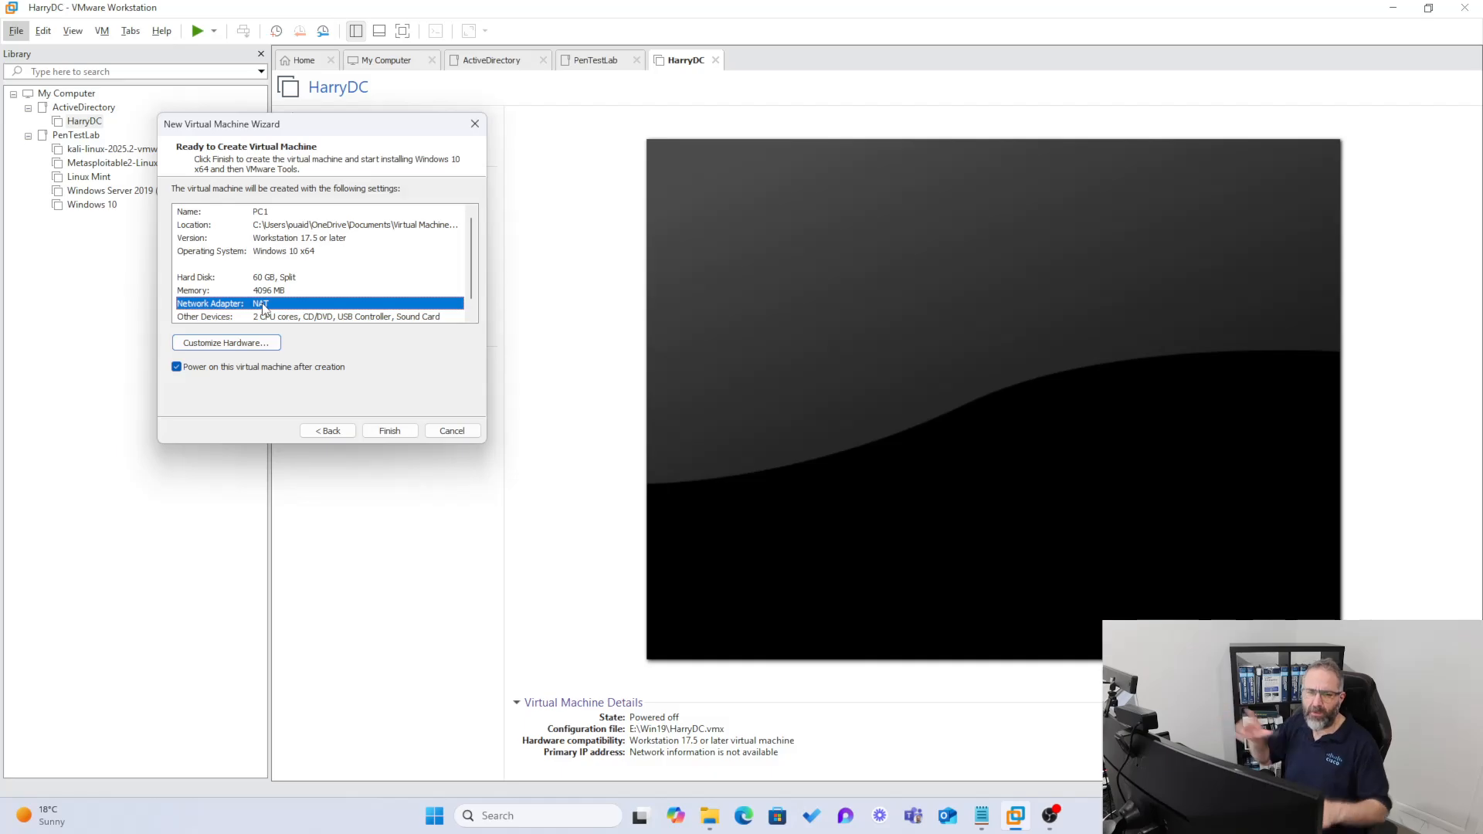
{"action": "left_click", "coordinate": [389, 431]}
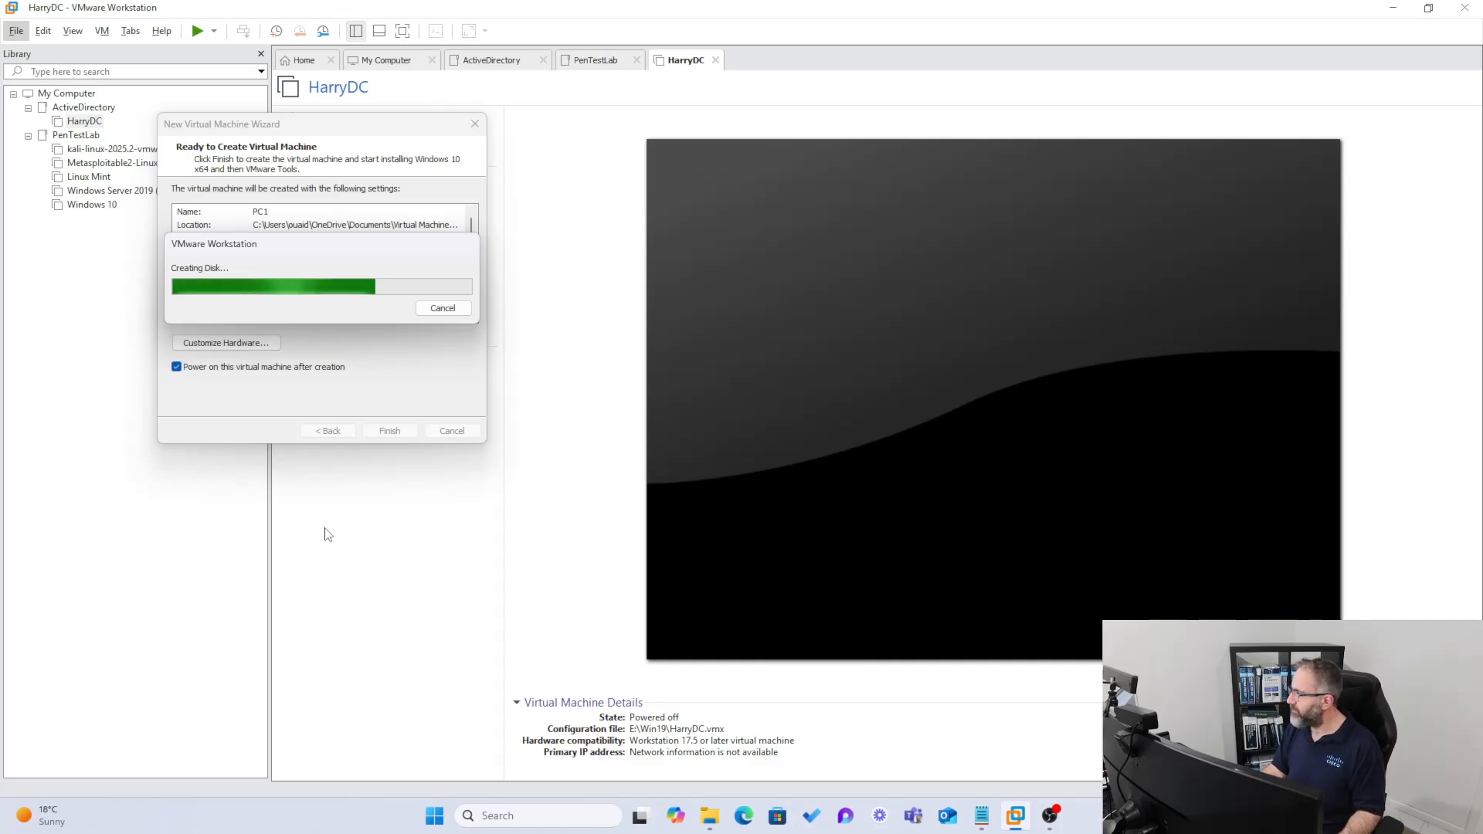
- Cancel the Creating Disk progress, returning to PC1's 60 GB, 4096 MB summary
{"action": "mouse_move", "coordinate": [270, 246]}
{"action": "left_mouse_down"}
{"action": "mouse_move", "coordinate": [267, 381]}
{"action": "mouse_move", "coordinate": [264, 250]}
{"action": "left_mouse_up"}
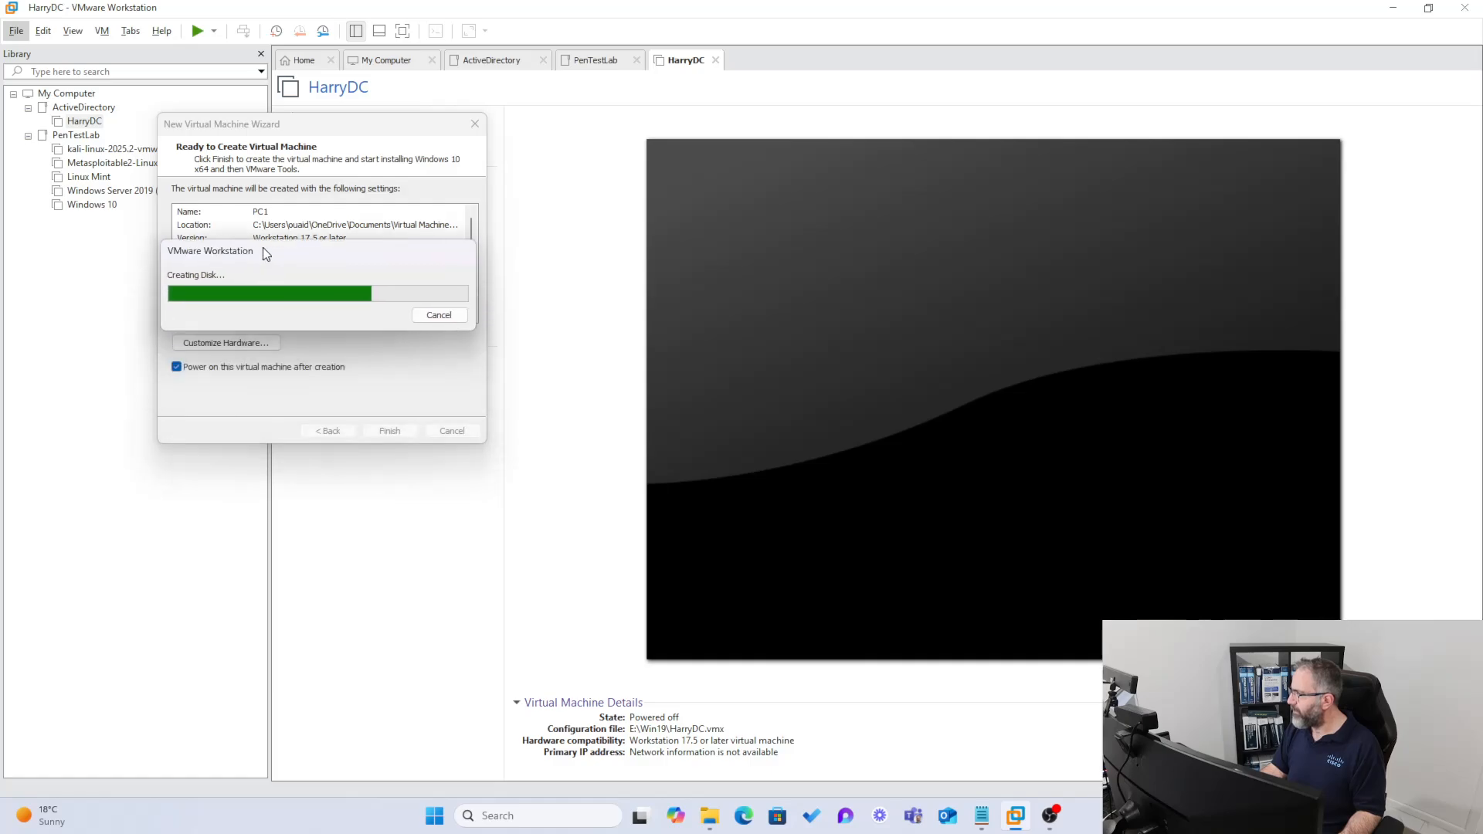
{"action": "left_click", "coordinate": [431, 318]}
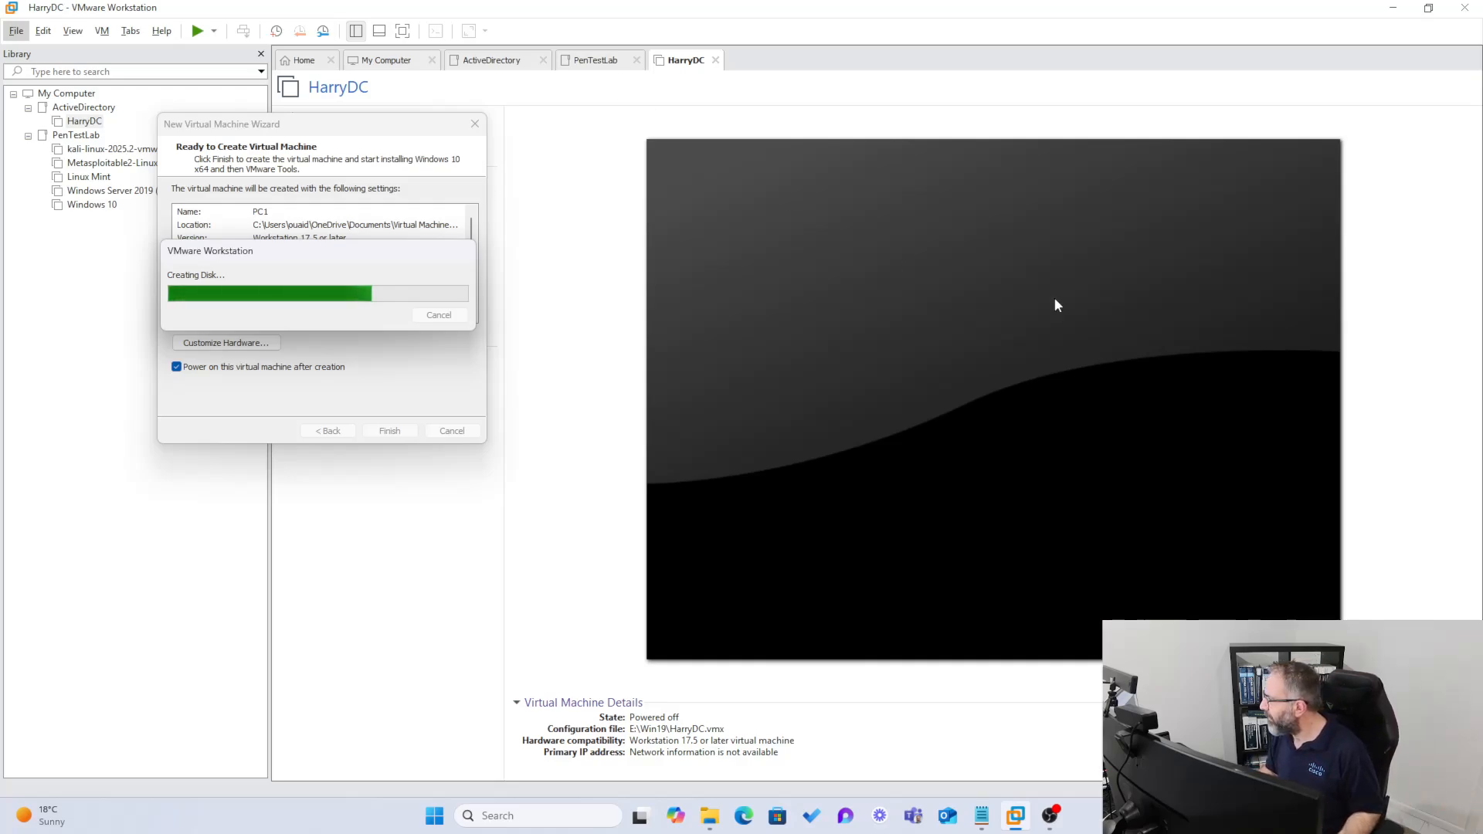
{"action": "left_click_drag", "start_coordinate": [270, 247], "coordinate": [331, 298]}
{"action": "left_click_drag", "start_coordinate": [464, 312], "coordinate": [391, 328]}
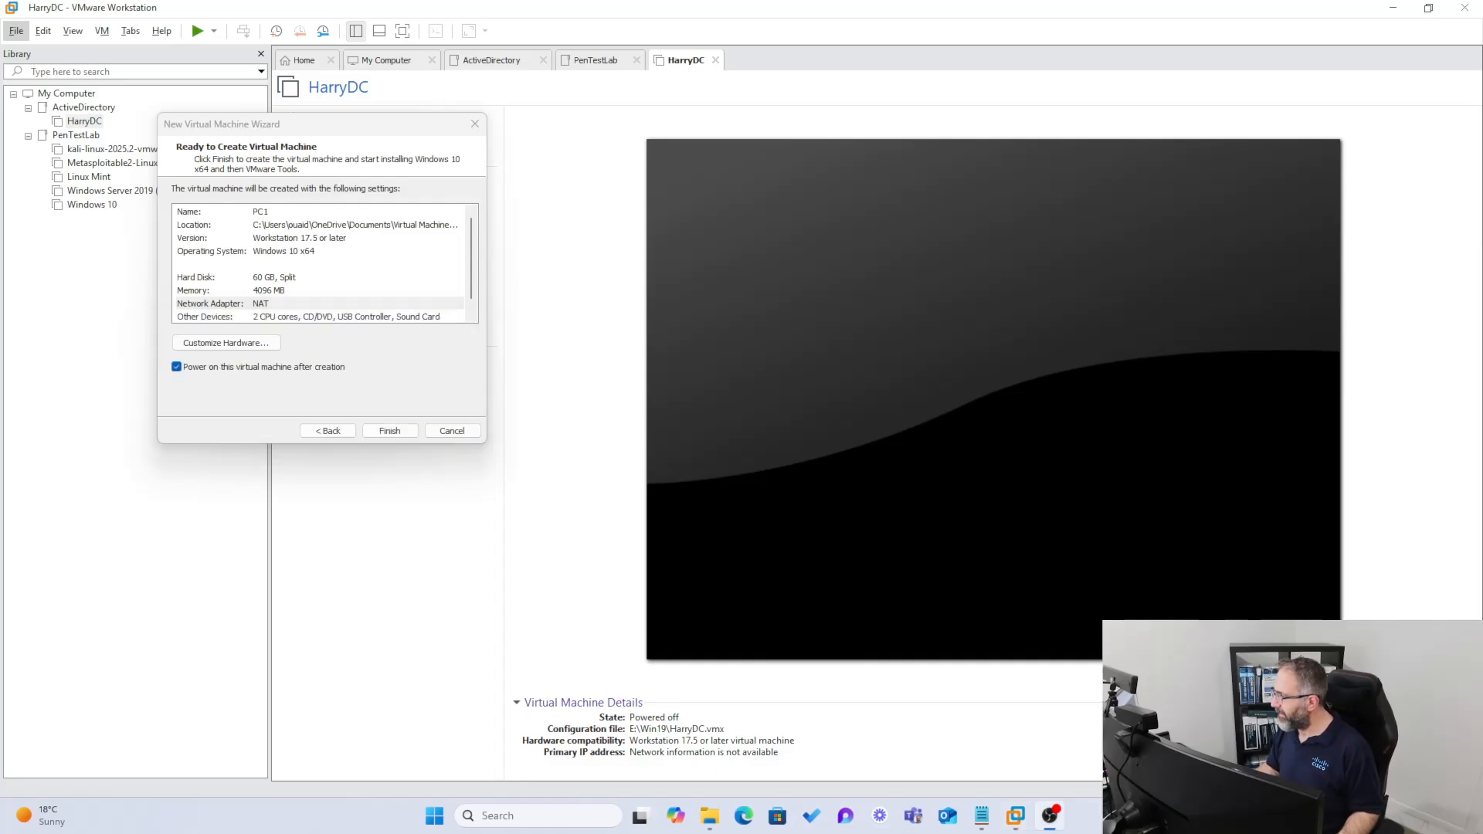
- Change PC1's location to E:\Windows 10 and finish creating the virtual machine
{"action": "left_click", "coordinate": [331, 431]}
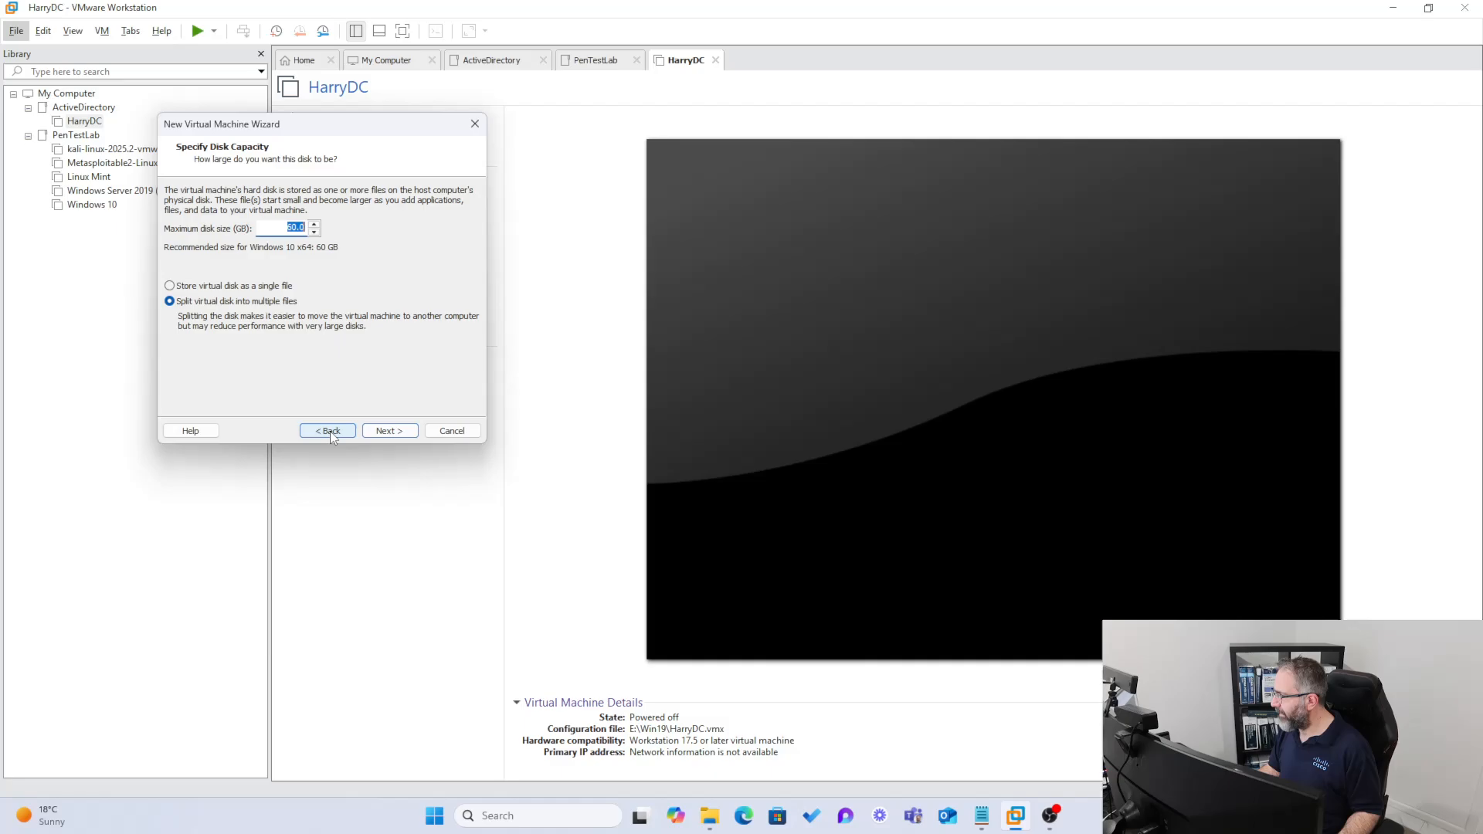
{"action": "left_click", "coordinate": [330, 431]}
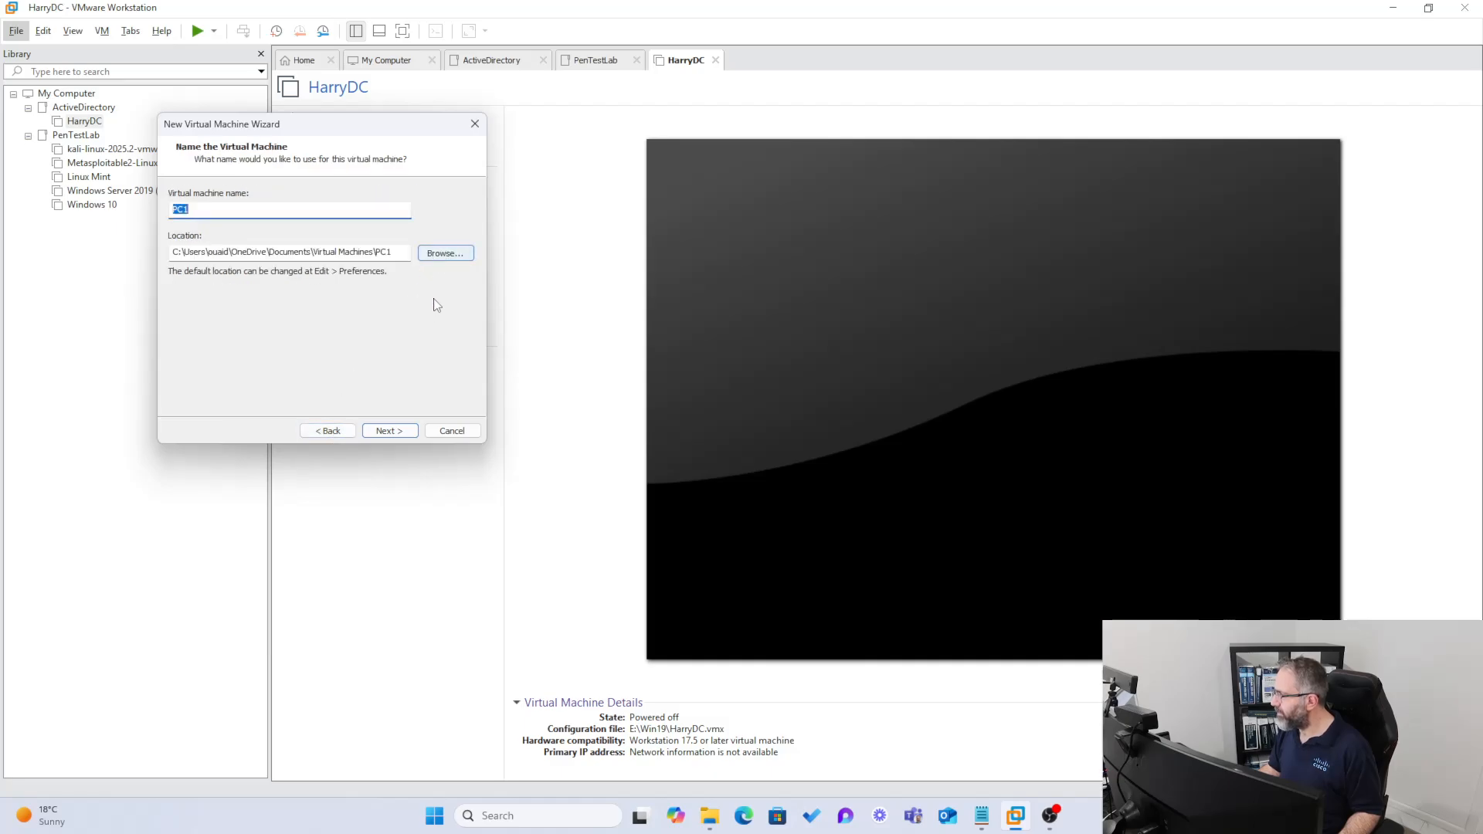
{"action": "left_click_drag", "start_coordinate": [337, 124], "coordinate": [0, 231]}
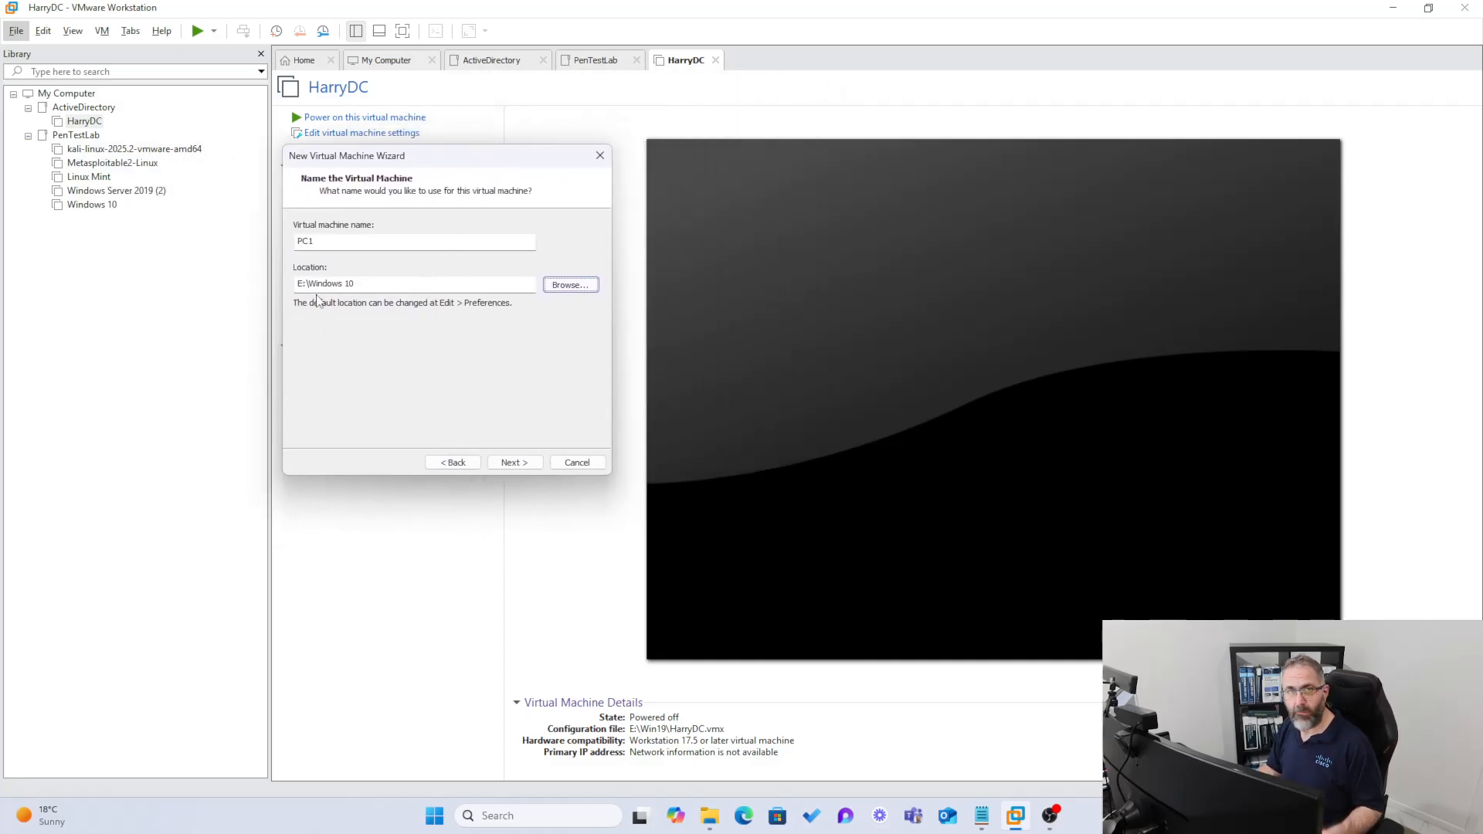
{"action": "left_click", "coordinate": [516, 462]}
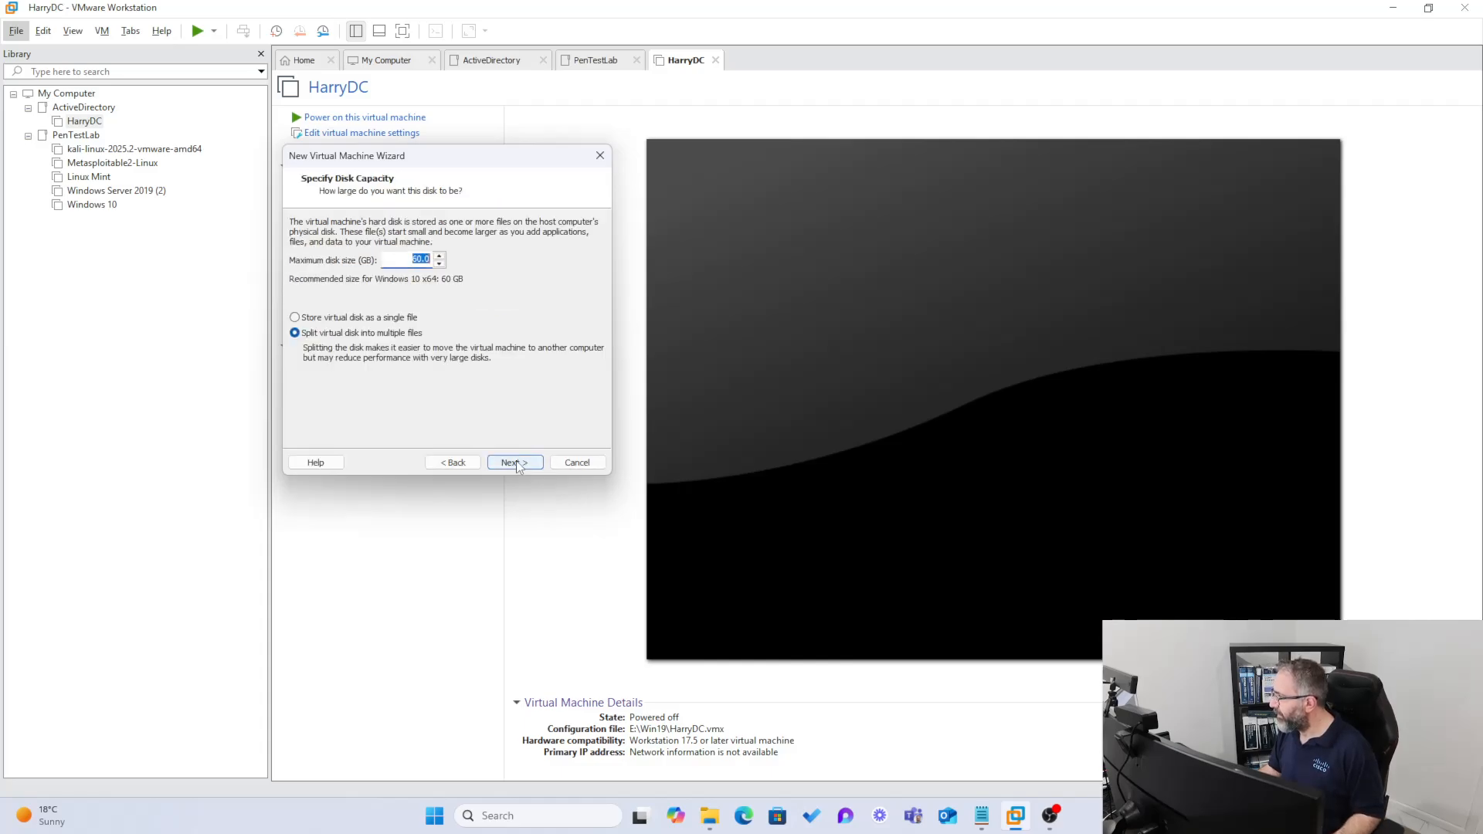
{"action": "left_click", "coordinate": [516, 462]}
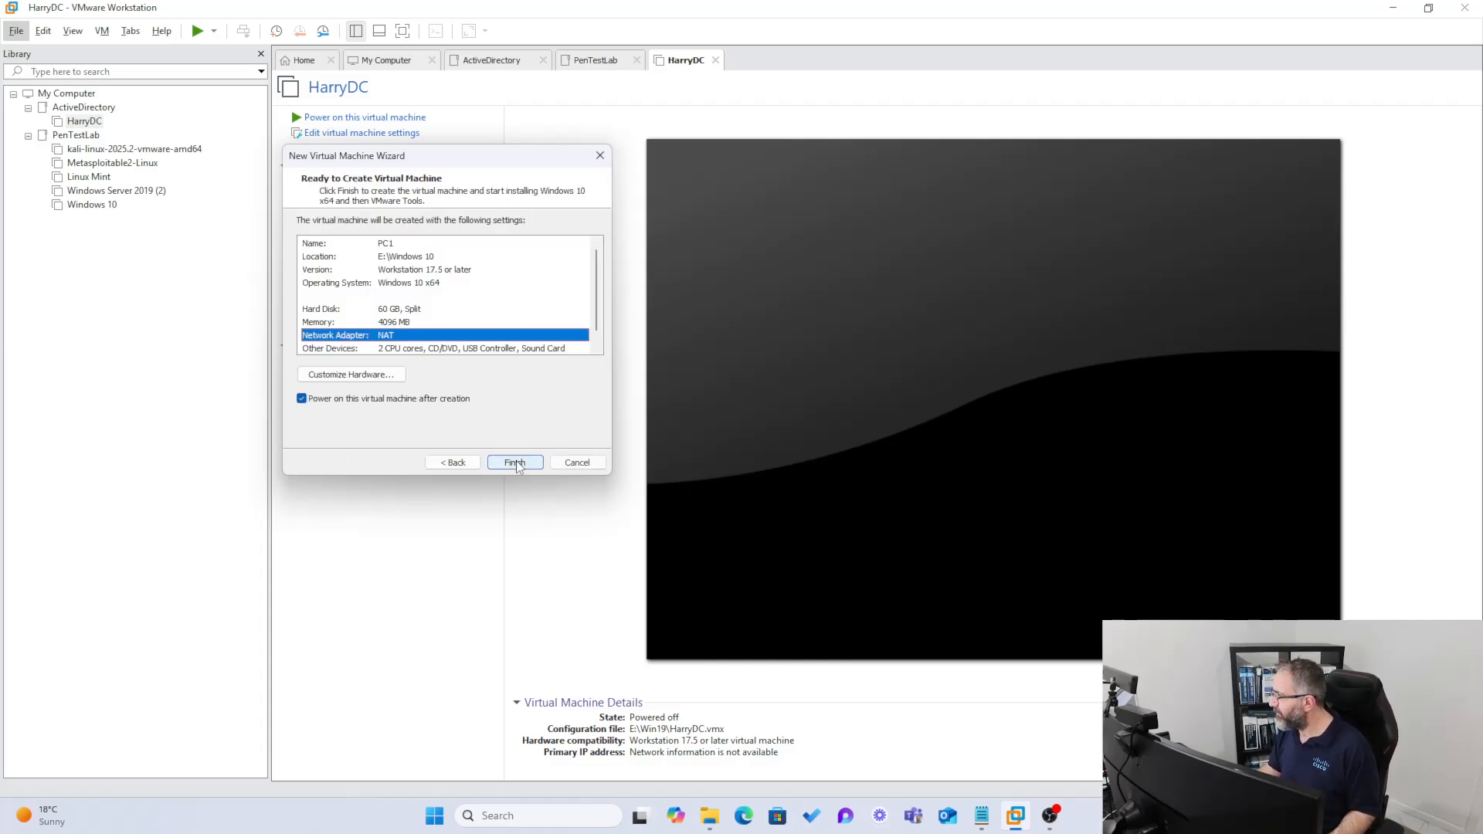
{"action": "left_click", "coordinate": [516, 462]}
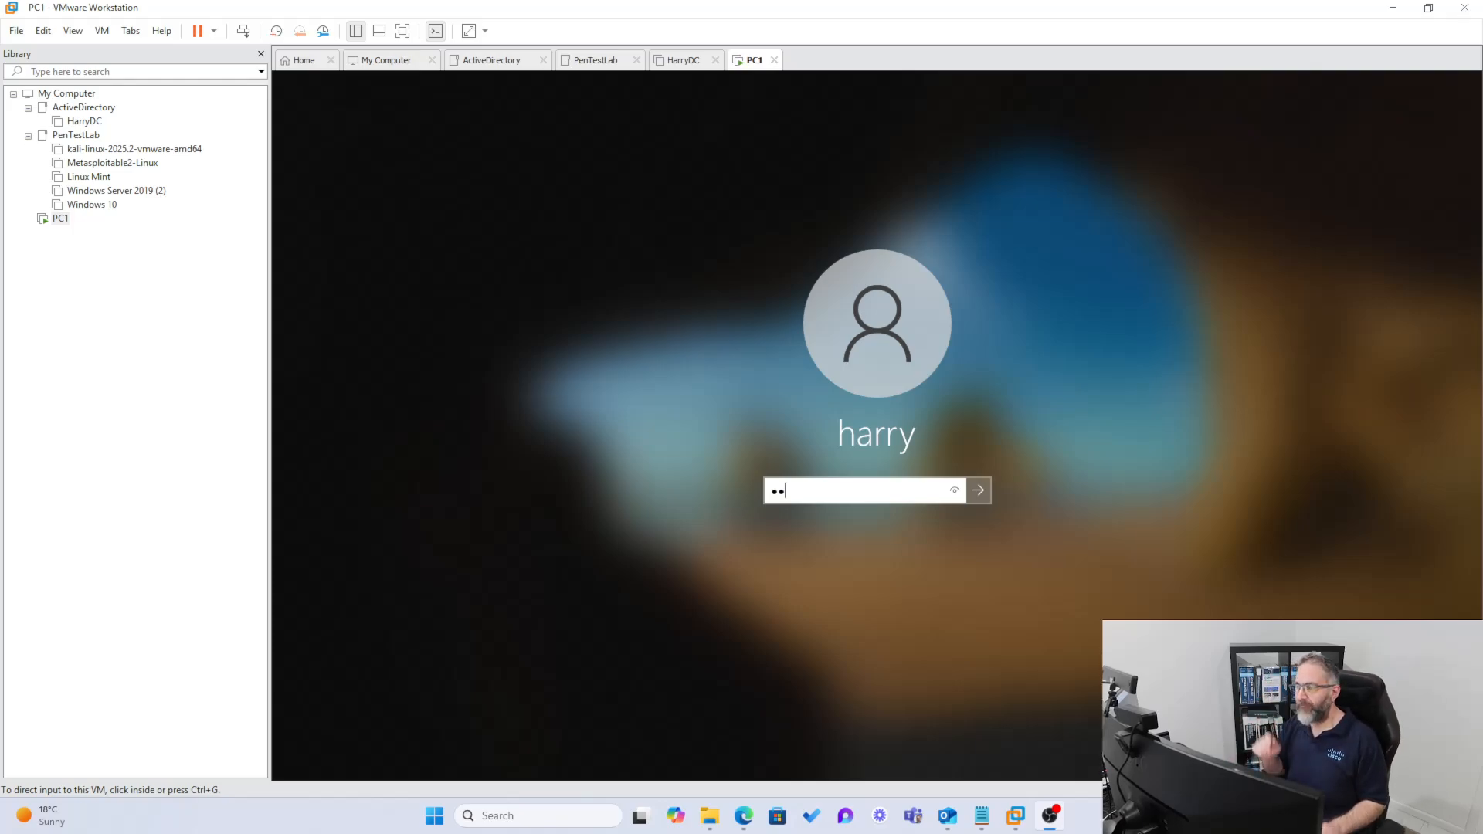
- Sign in to Windows on PC1 with the account password and allow network discoverability
{"action": "left_click", "coordinate": [857, 519]}
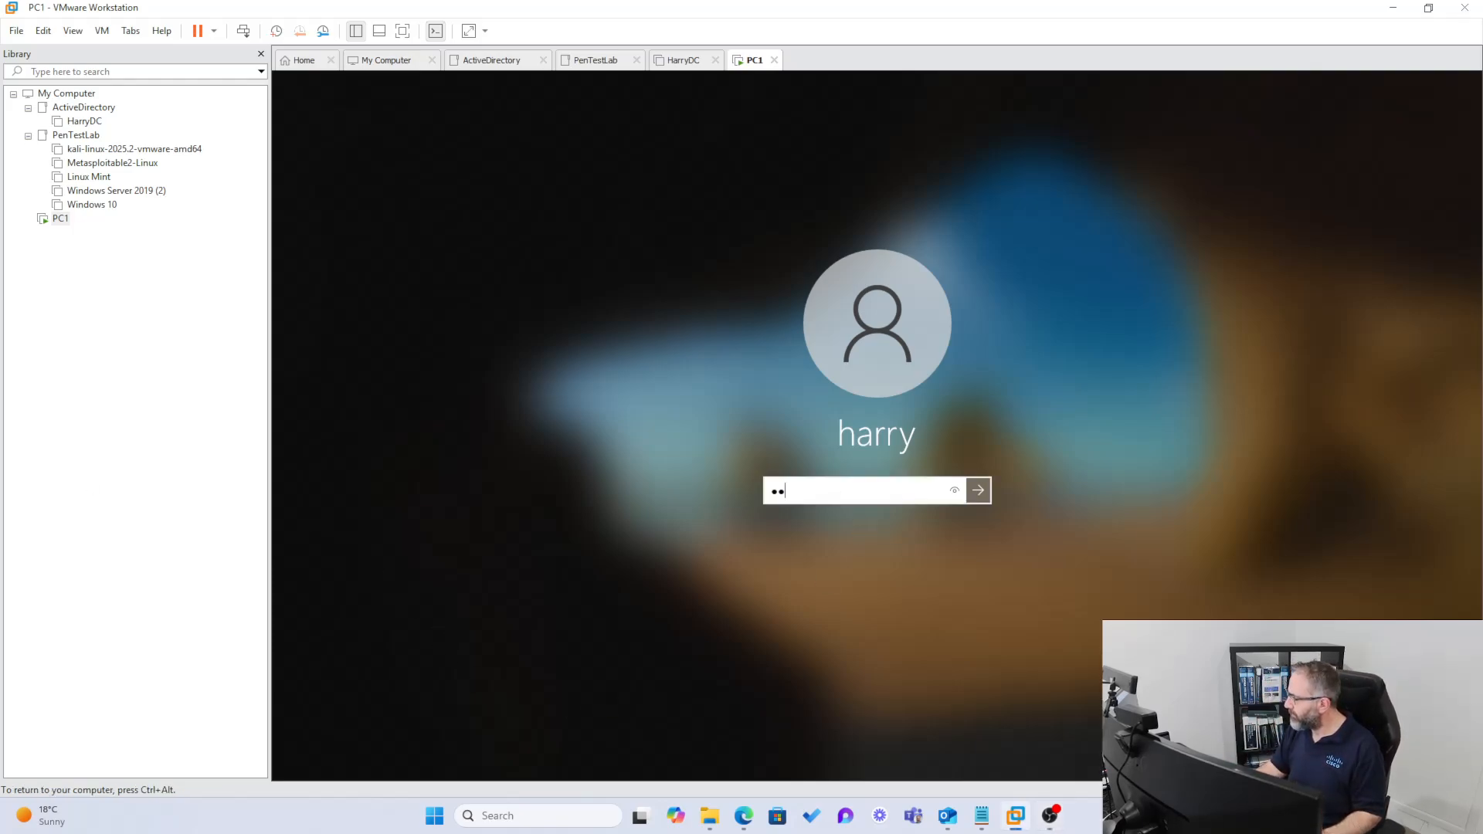
{"action": "key", "text": "BackSpace"}
{"action": "key", "text": "BackSpace"}
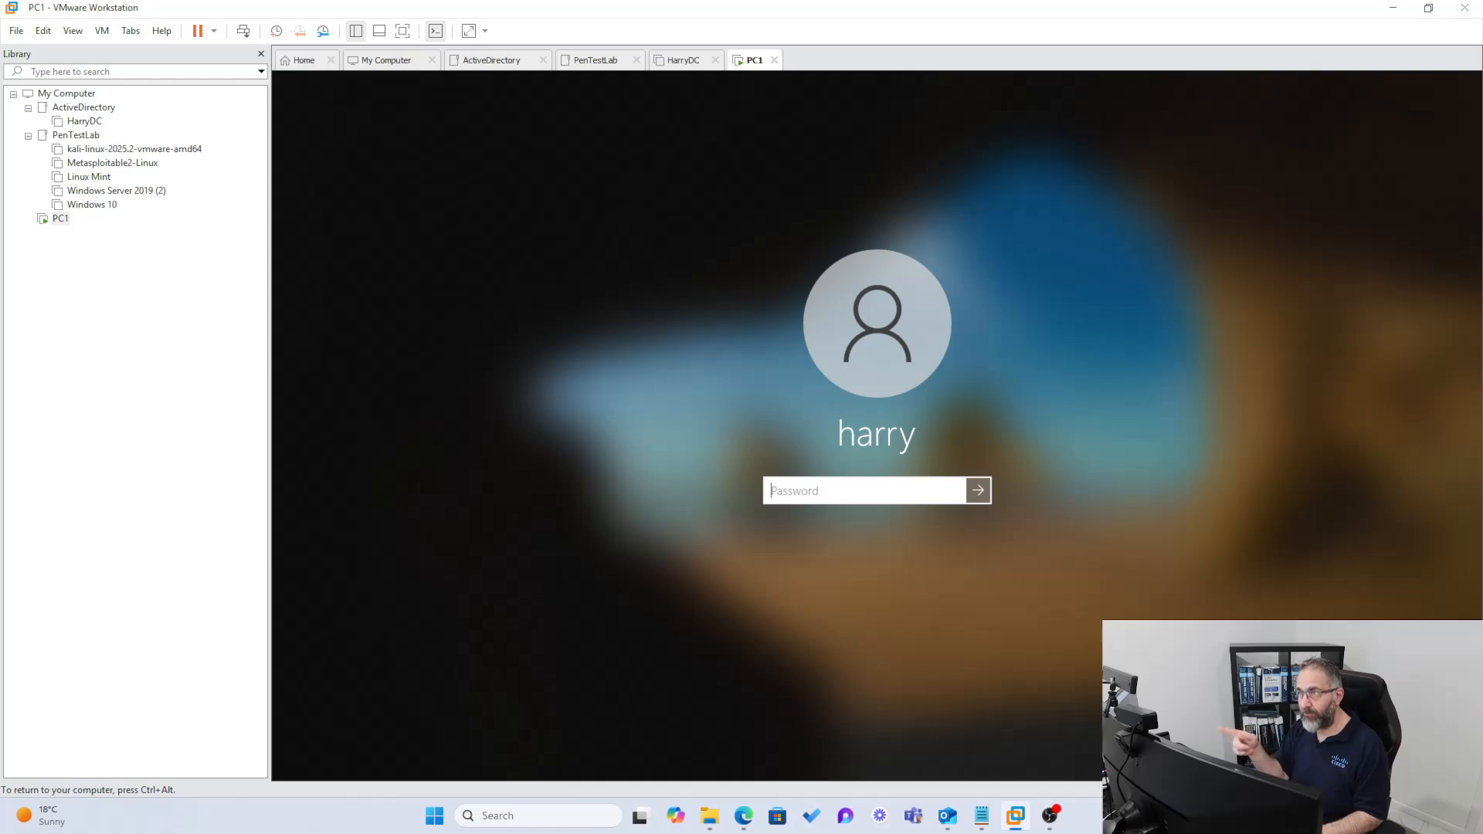
{"action": "type", "text": "••••••••••"}
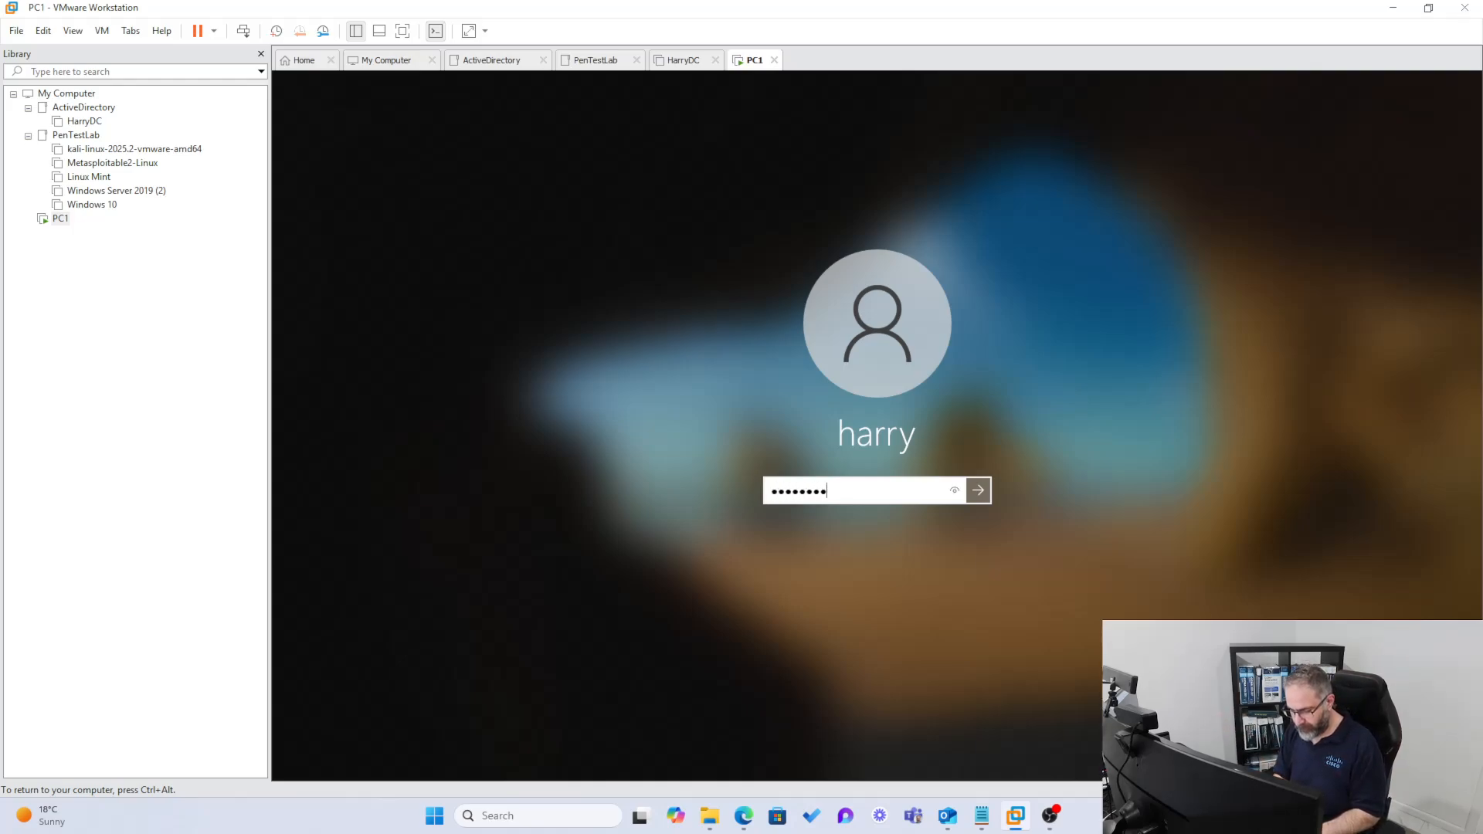
{"action": "key", "text": "Return"}
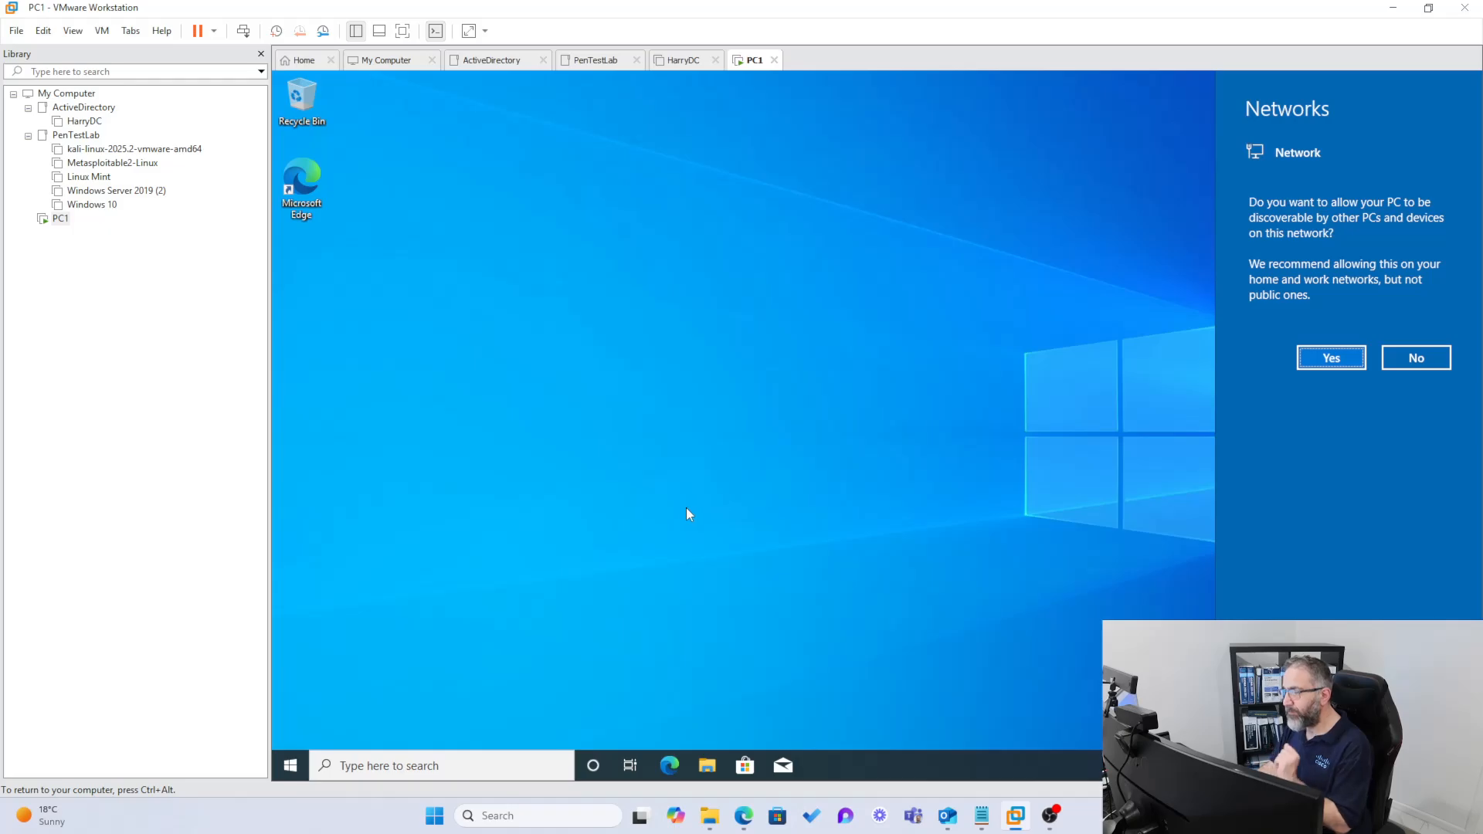
{"action": "left_click", "coordinate": [1321, 360]}
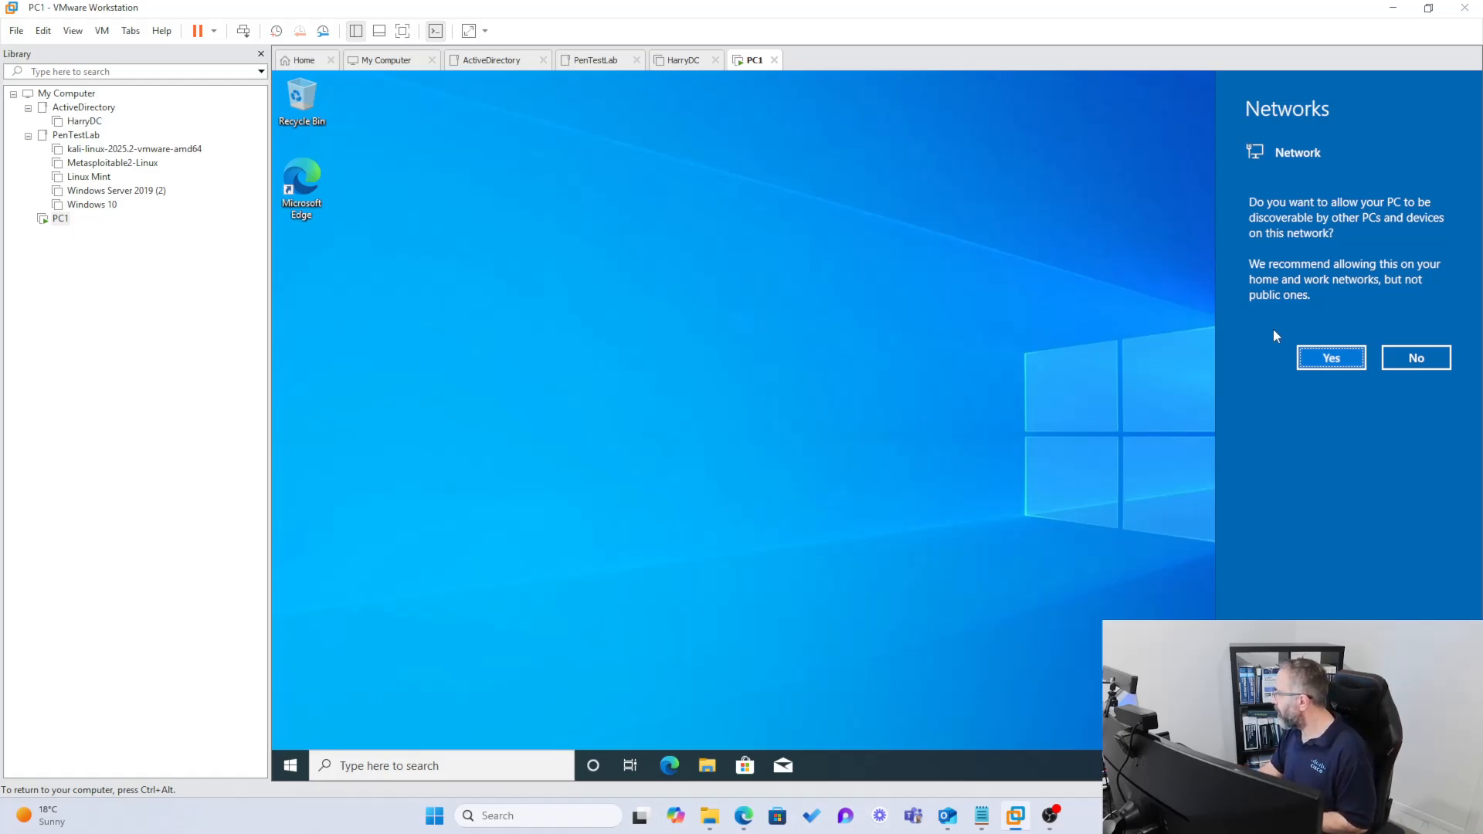
{"action": "left_click", "coordinate": [1342, 345]}
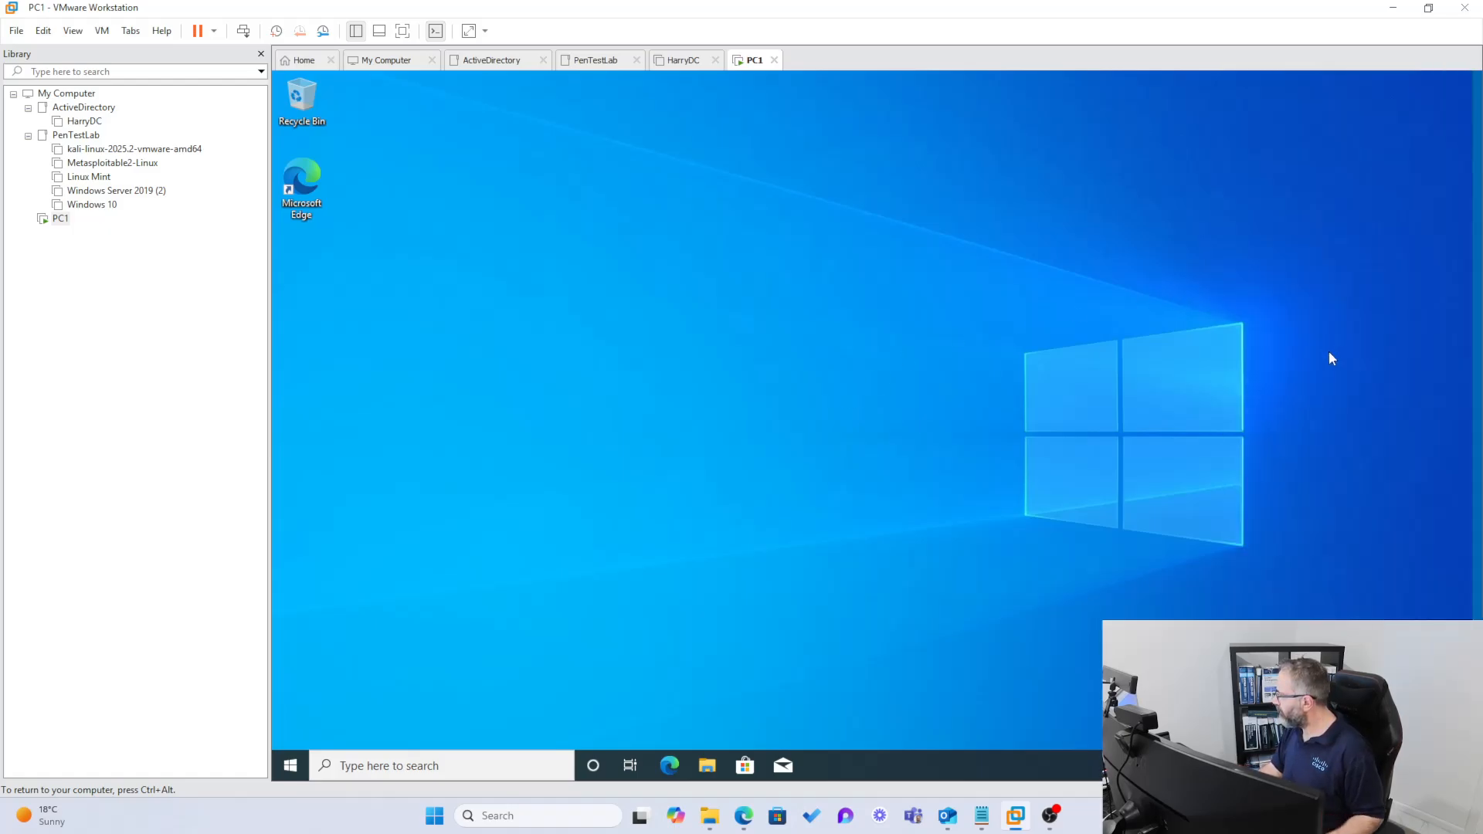
- Open Rename this PC from the guest's System About page, showing DESKTOP-11A82PF
{"action": "right_click", "coordinate": [292, 765]}
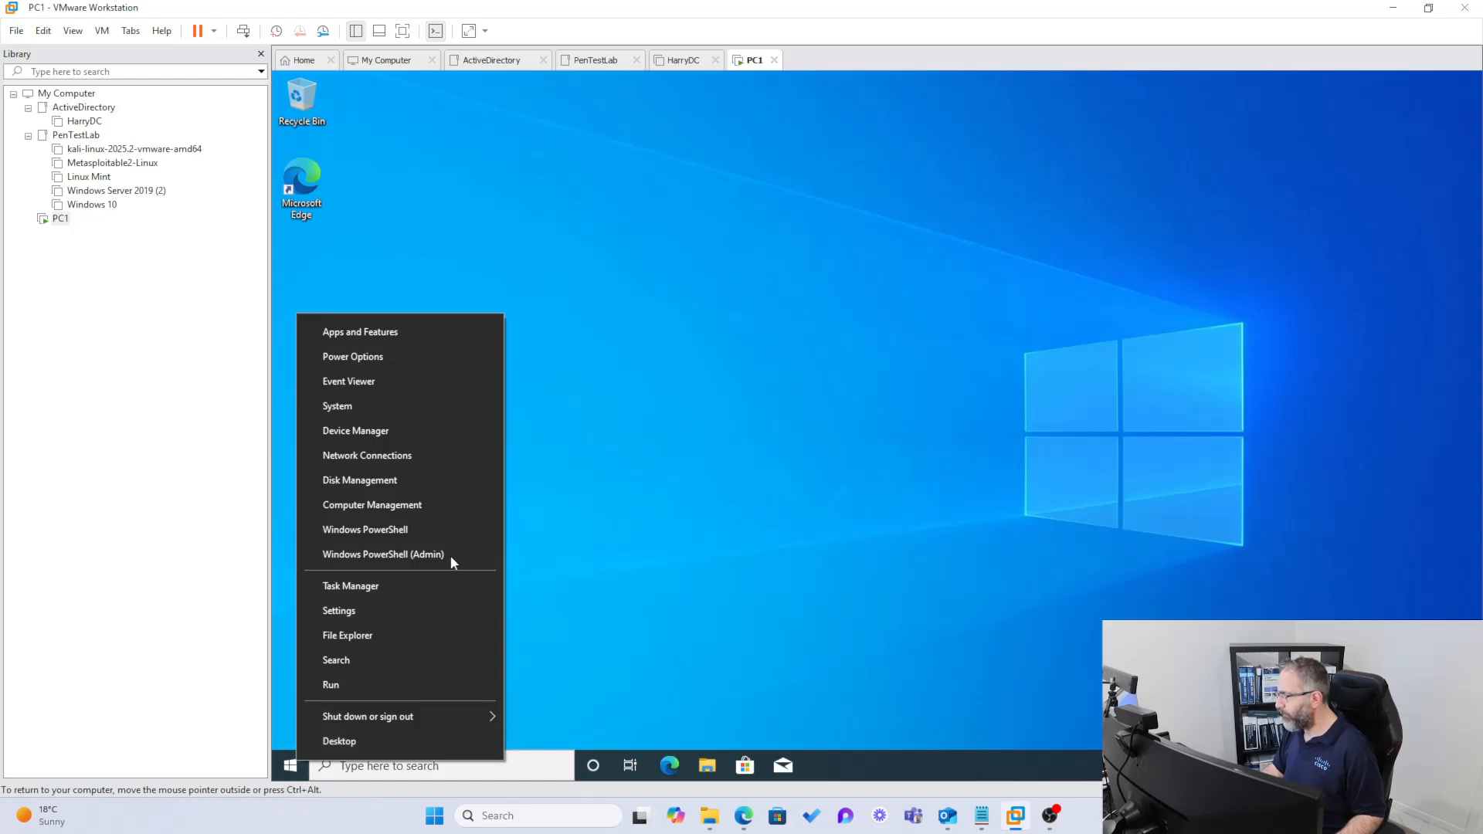
{"action": "left_click", "coordinate": [377, 409]}
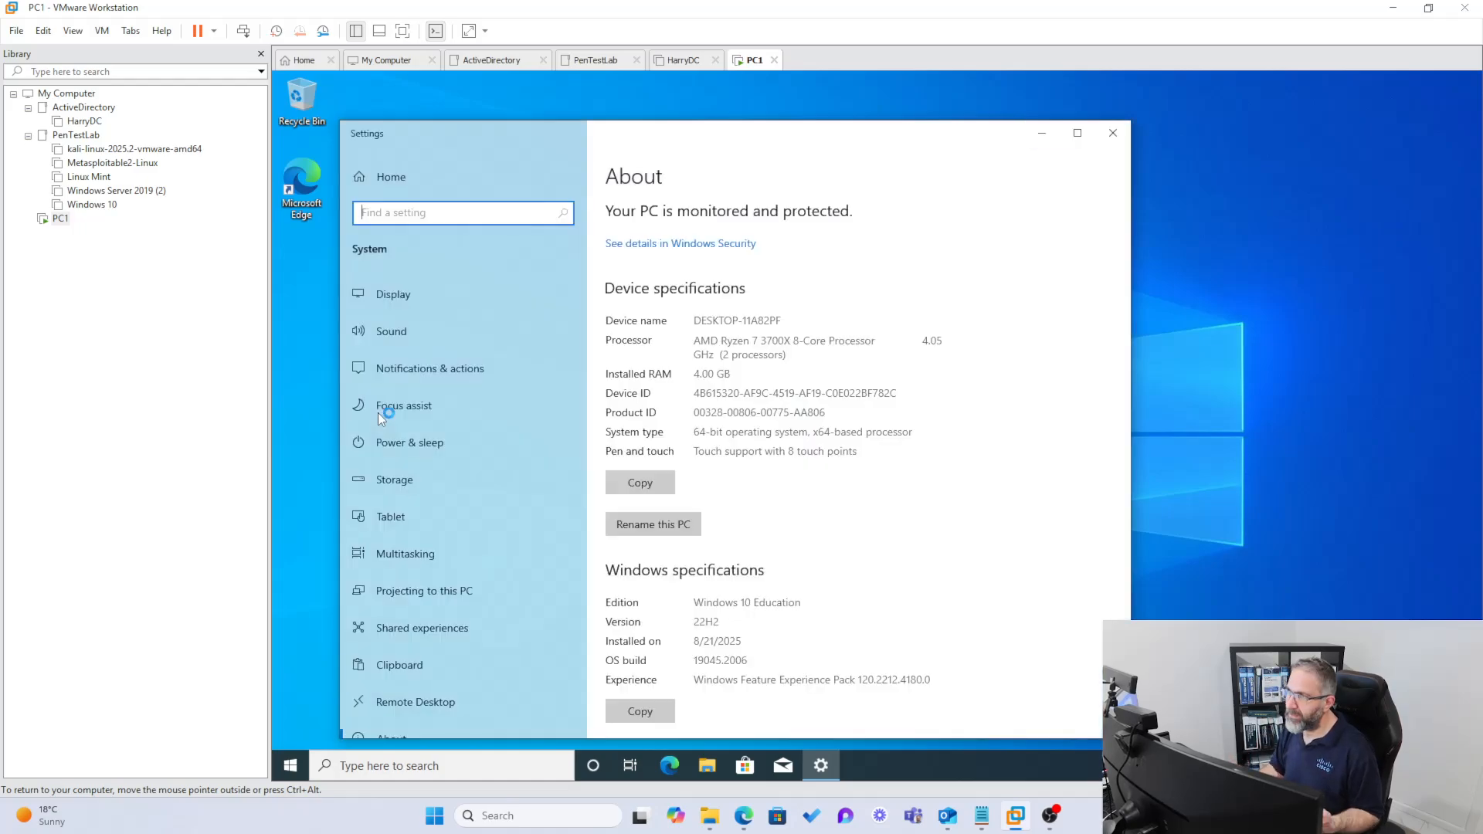
{"action": "scroll", "coordinate": [692, 533], "scroll_direction": "down", "scroll_amount": 3}
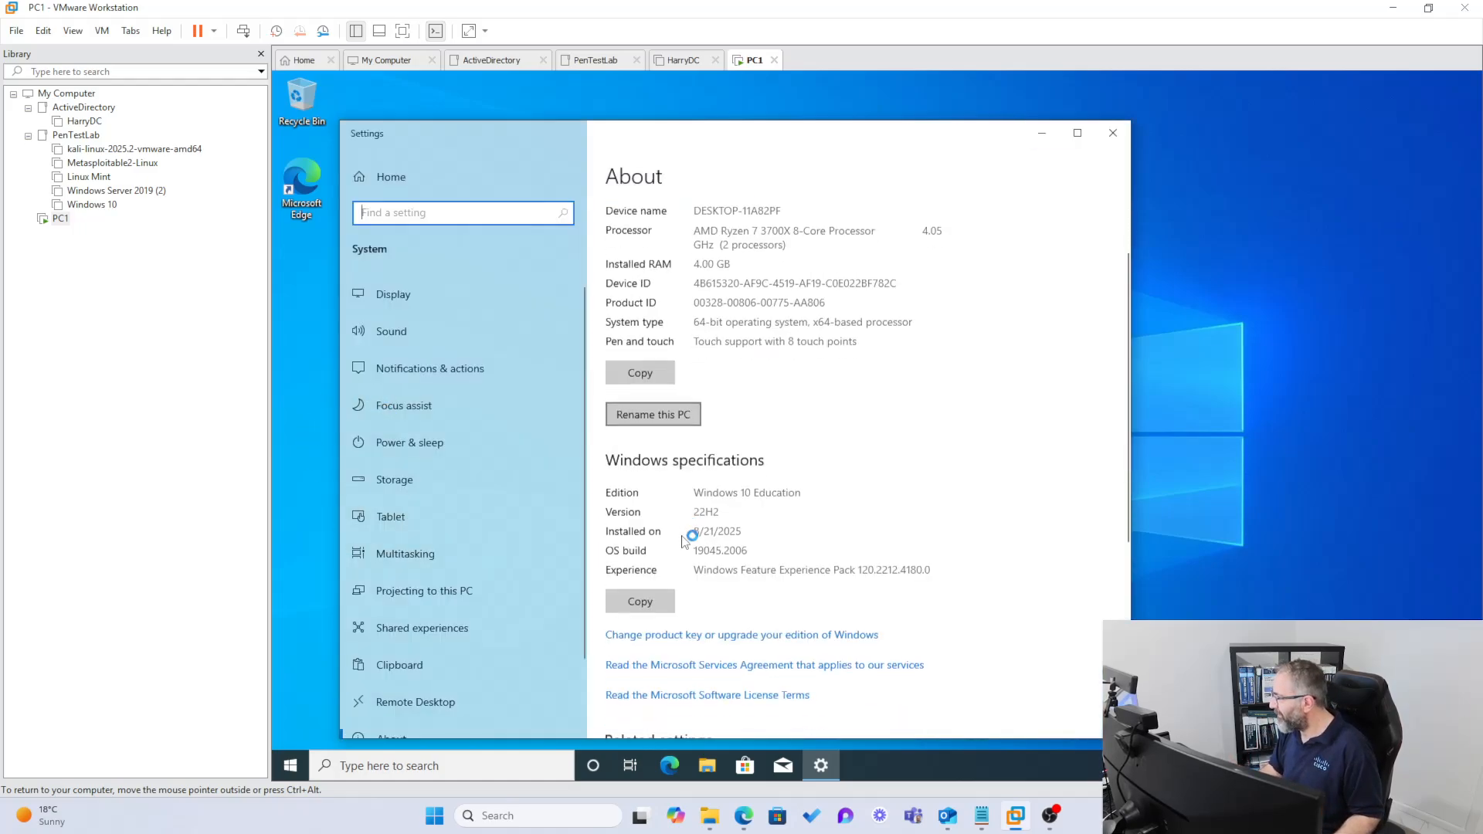
{"action": "left_click", "coordinate": [642, 340]}
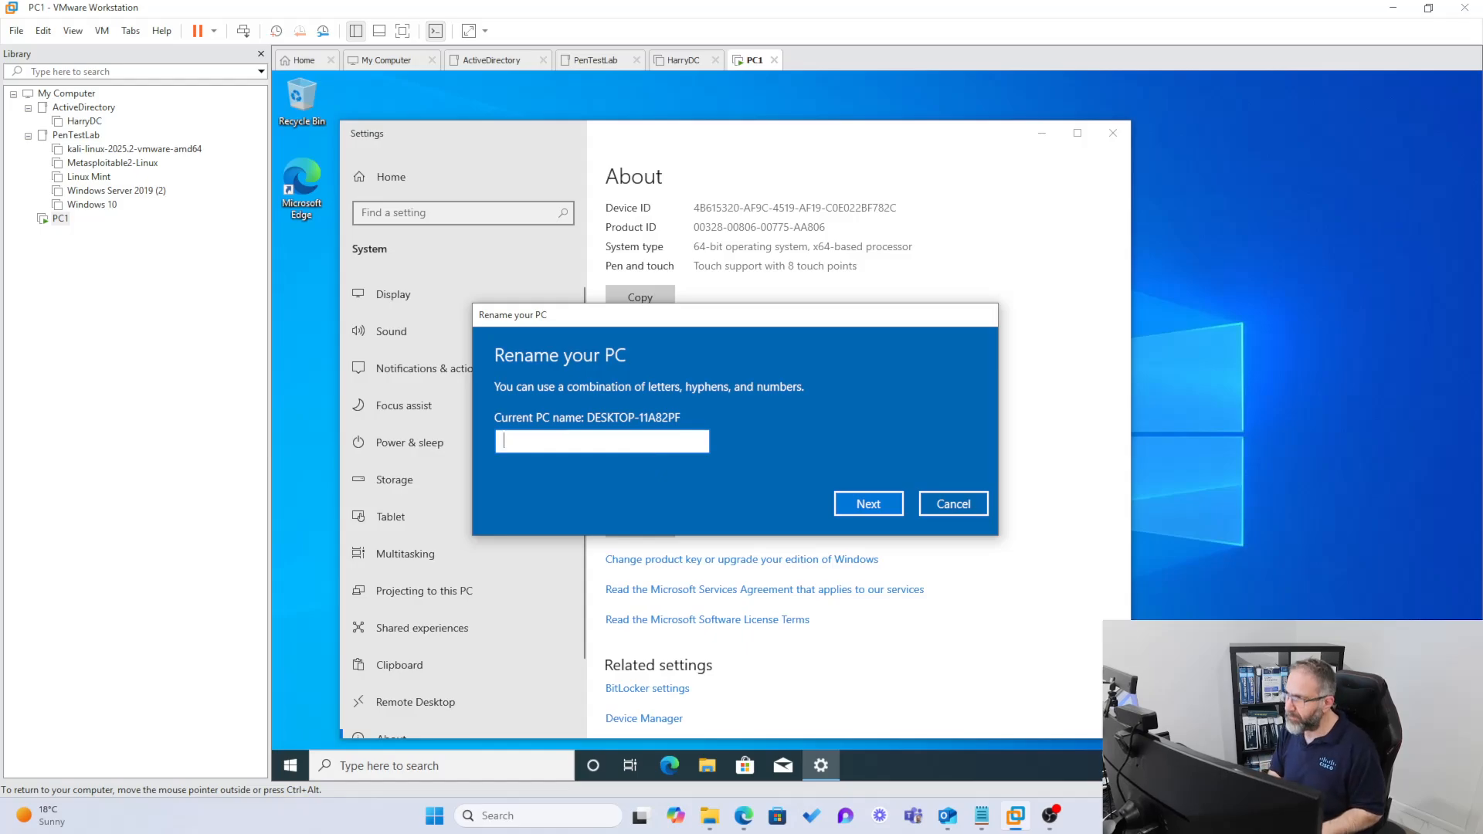
- Enter PC1 in the Rename your PC box and restart the guest Windows immediately
{"action": "type", "text": "PC1"}
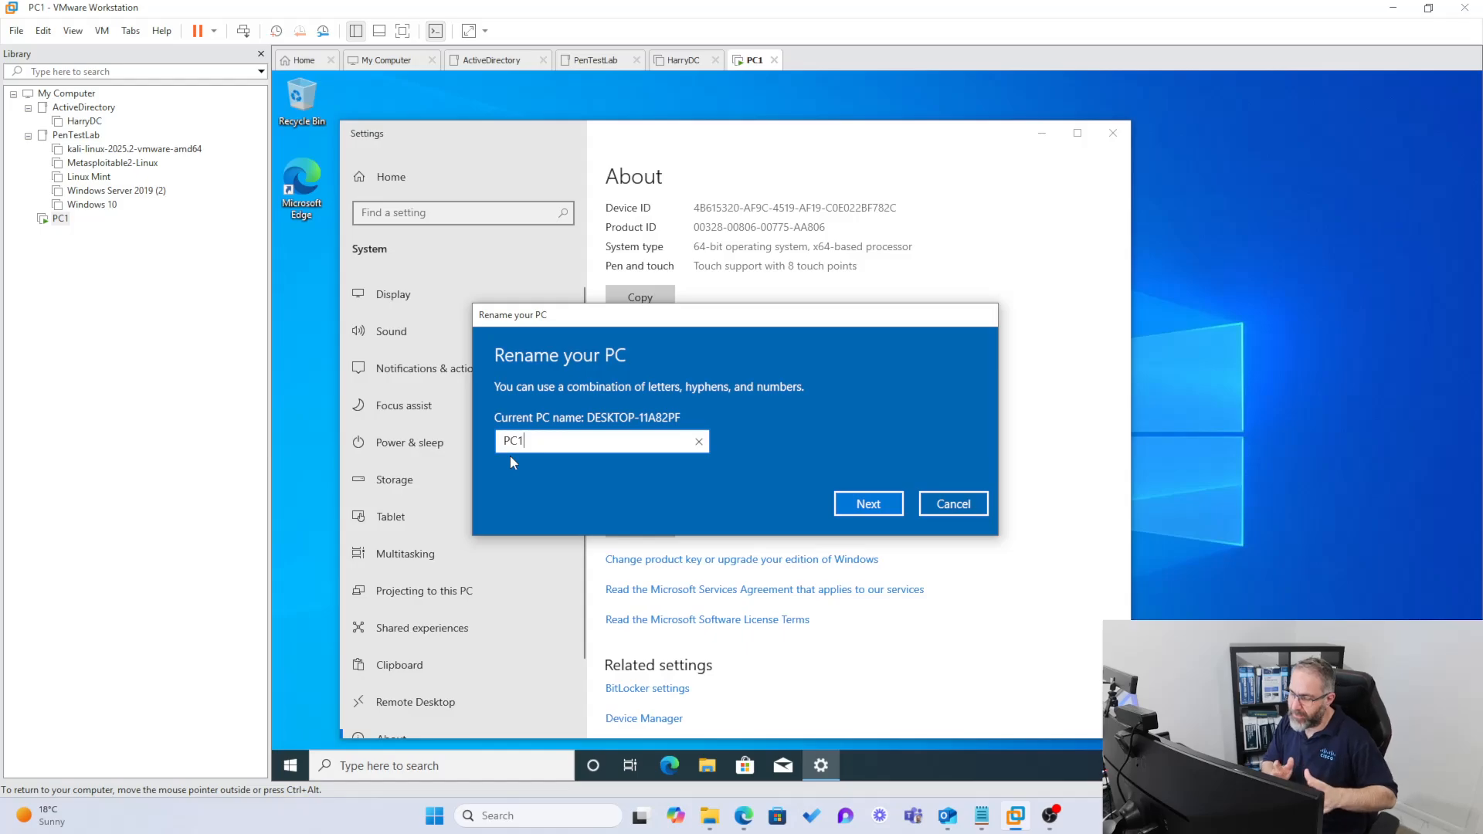
{"action": "left_click", "coordinate": [852, 503]}
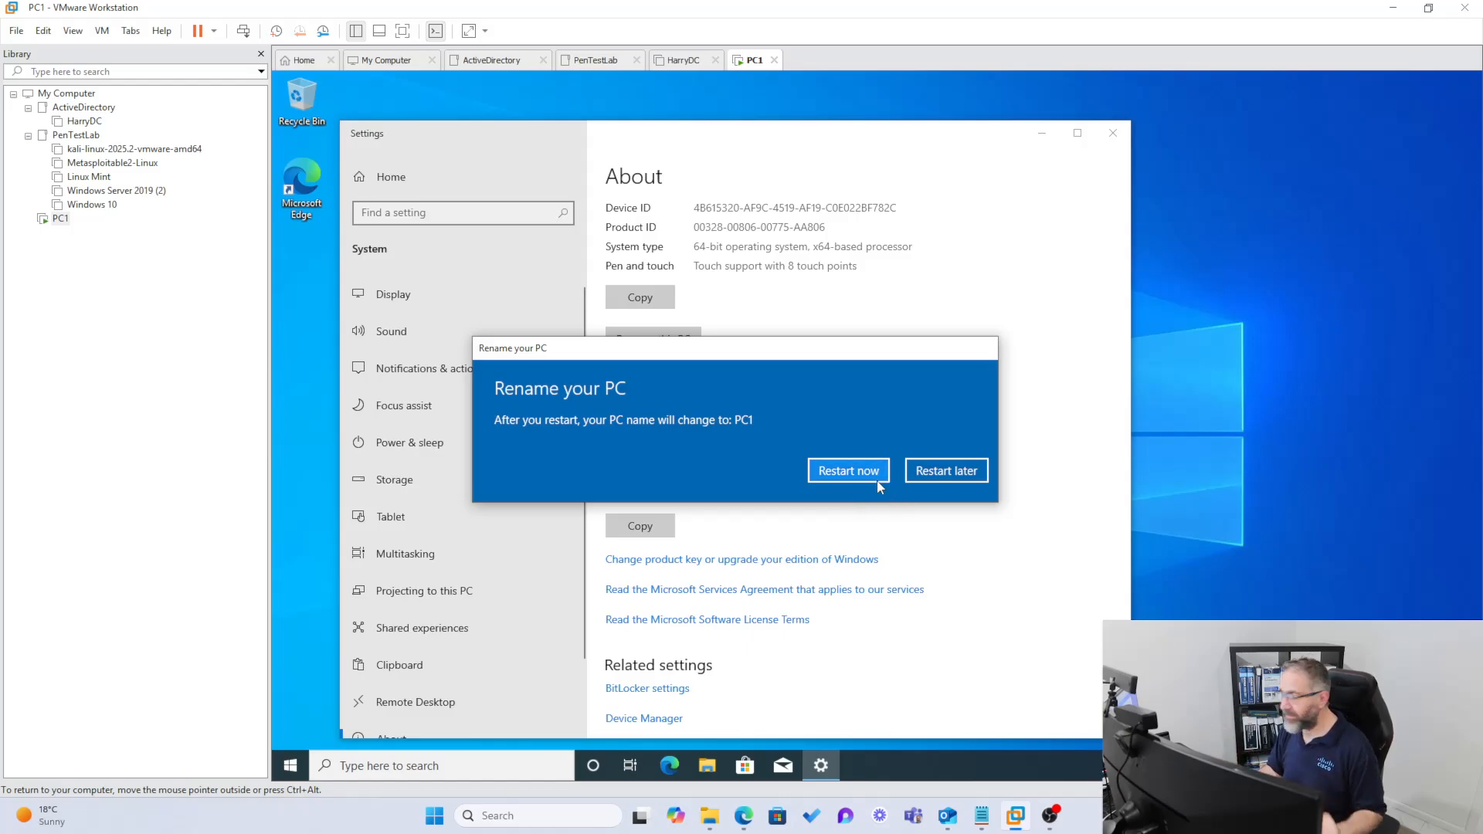
{"action": "left_click", "coordinate": [856, 476]}
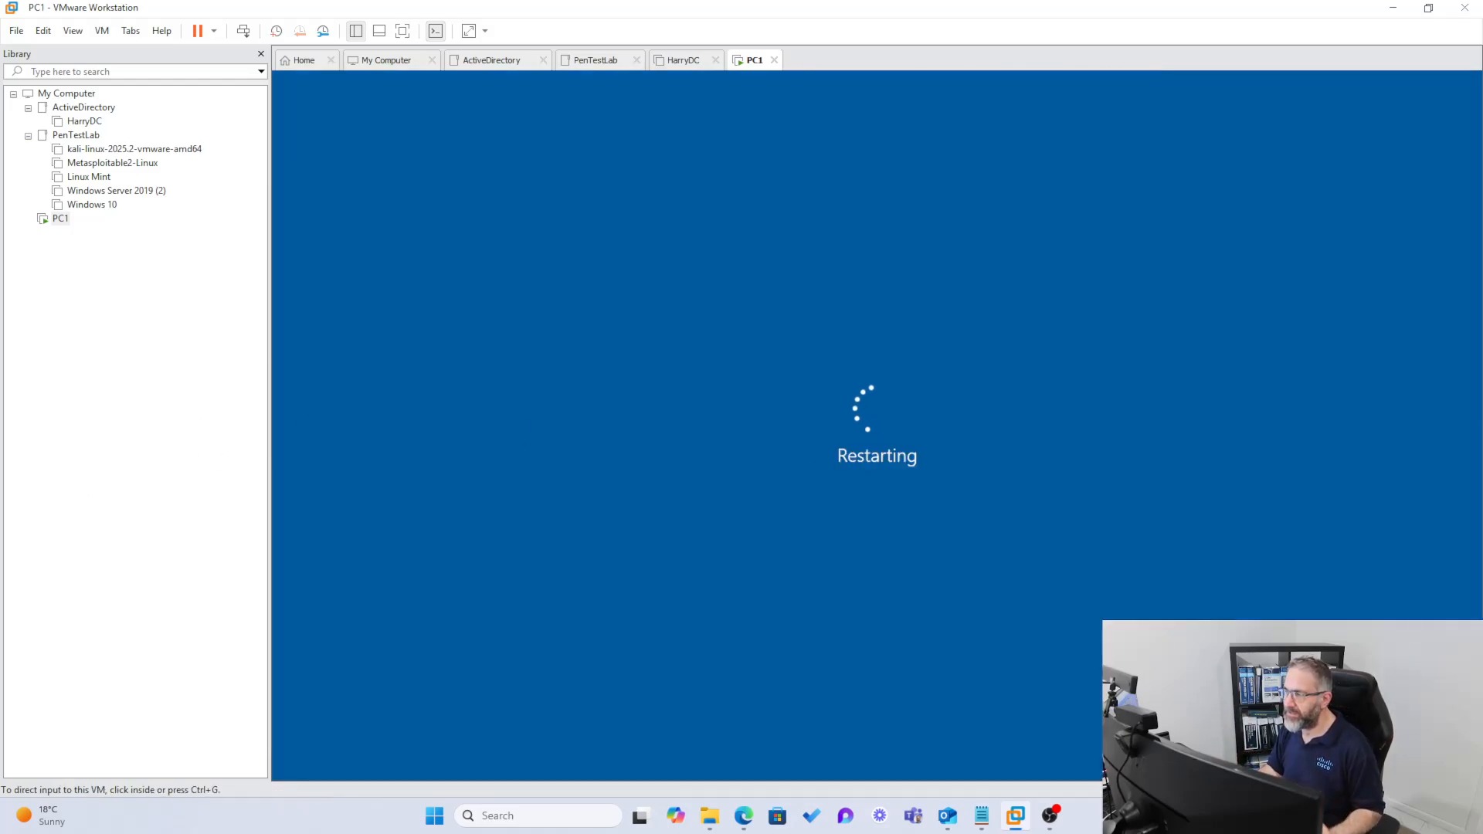